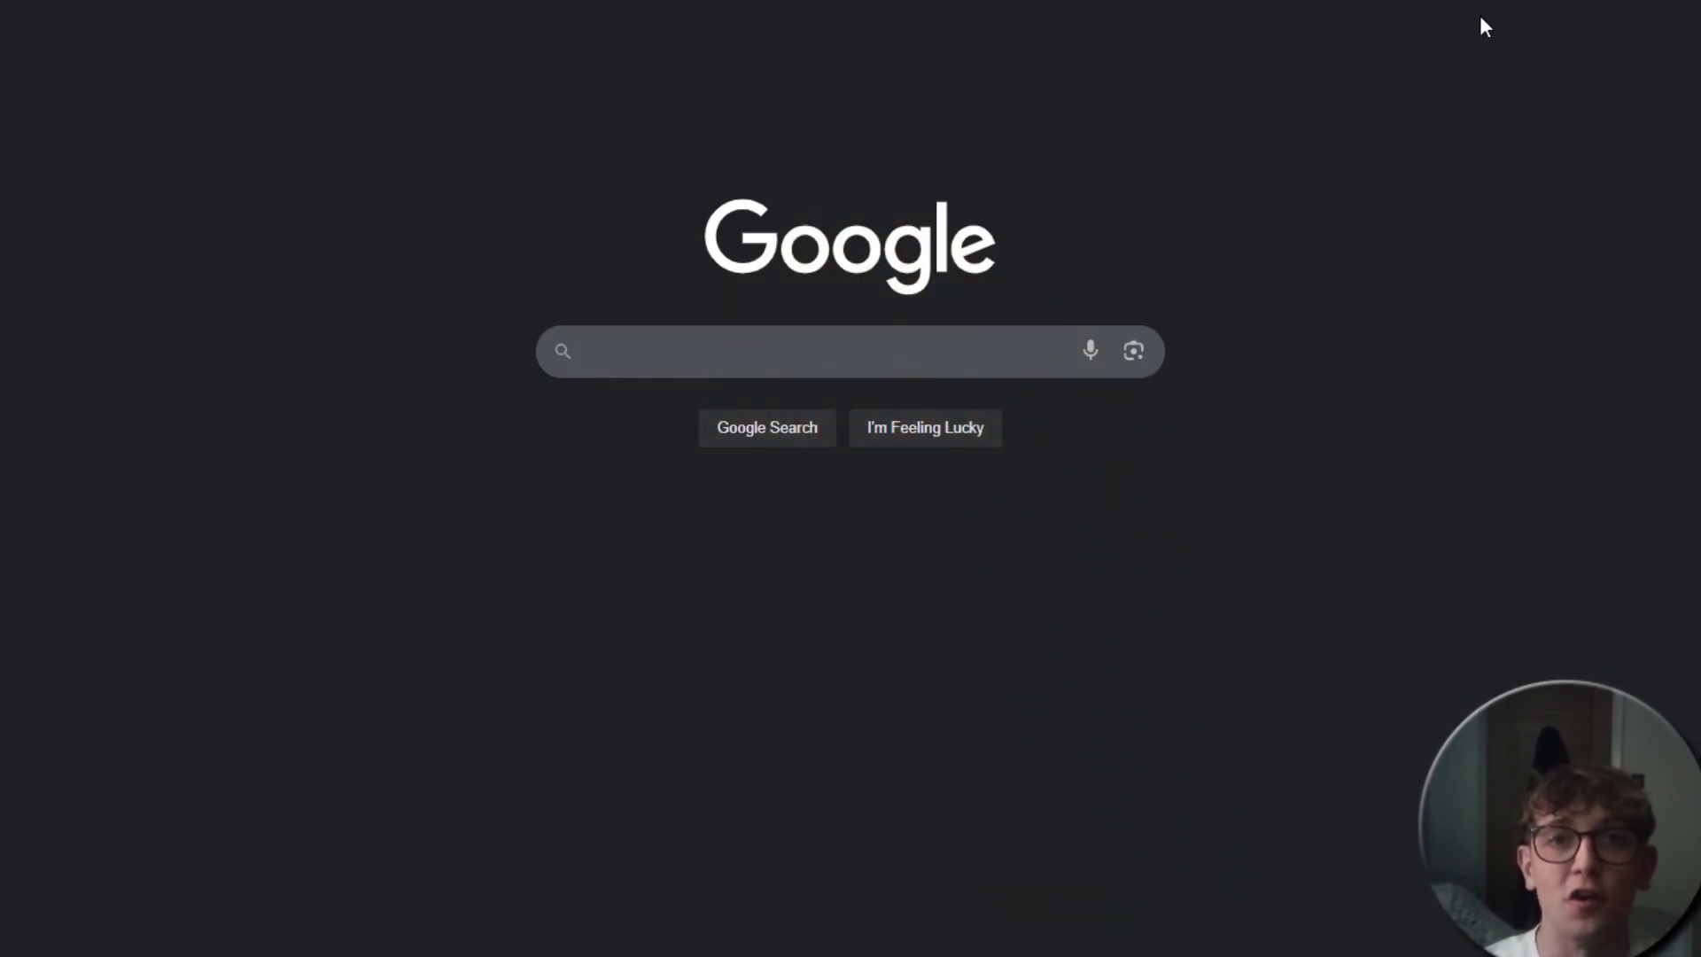
Search '3d blender' in Chrome and start the Blender installer download from blender.org
click(635, 351)
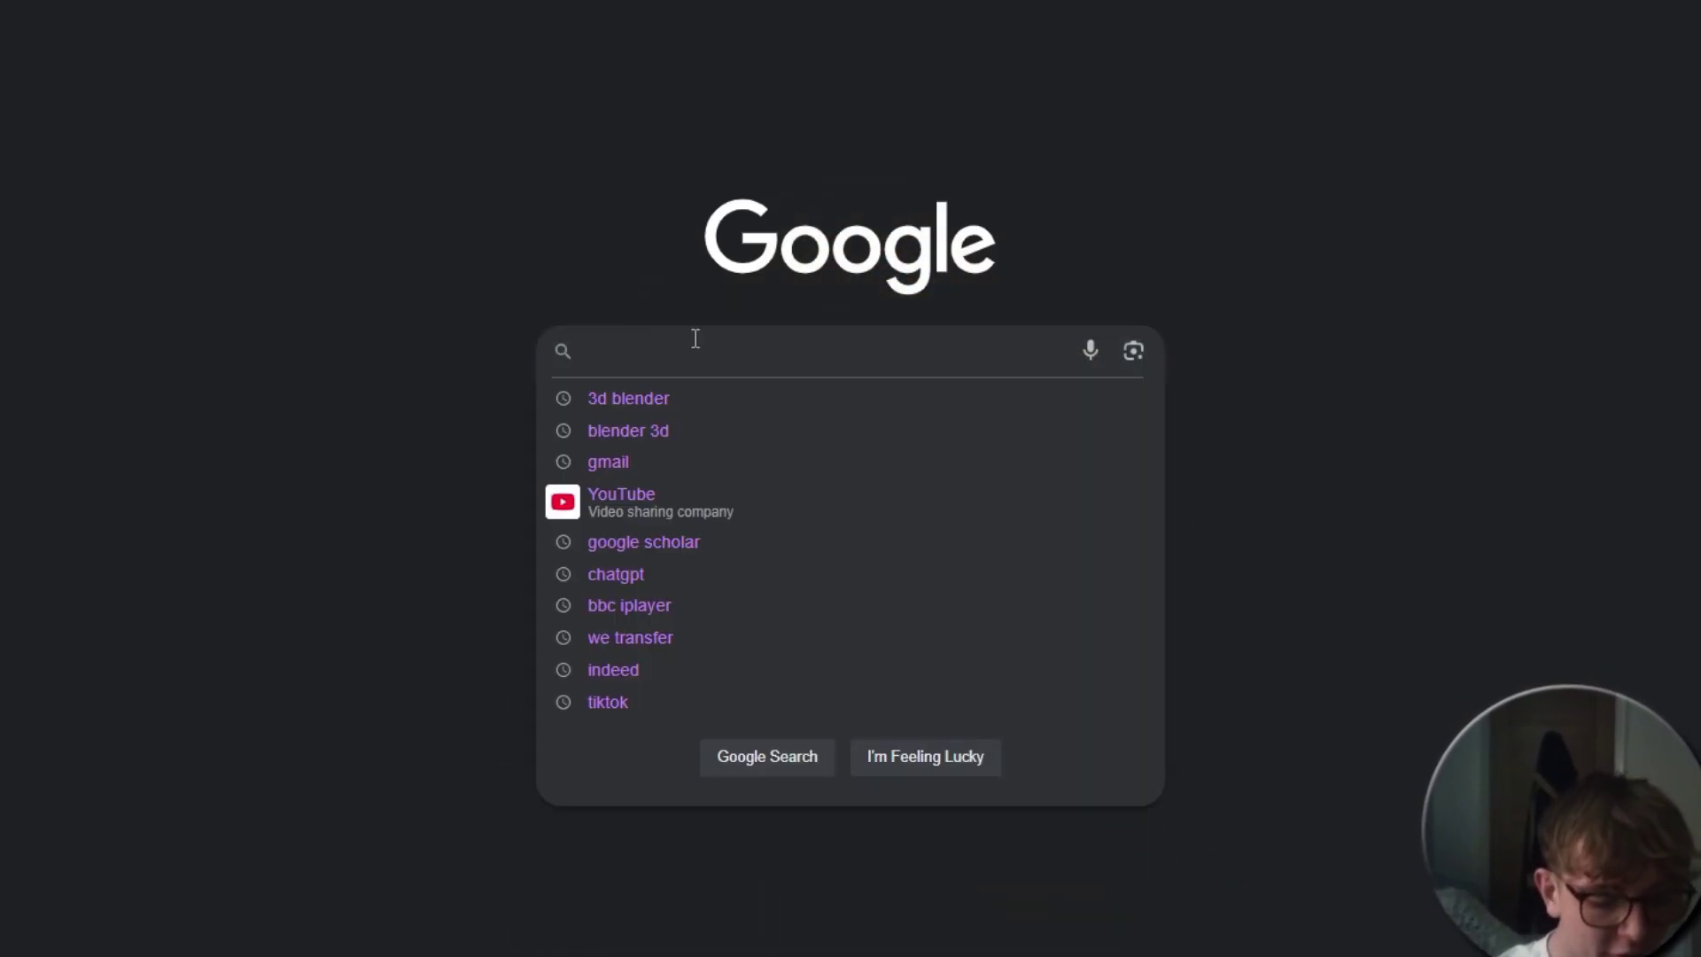
text(3d blender)
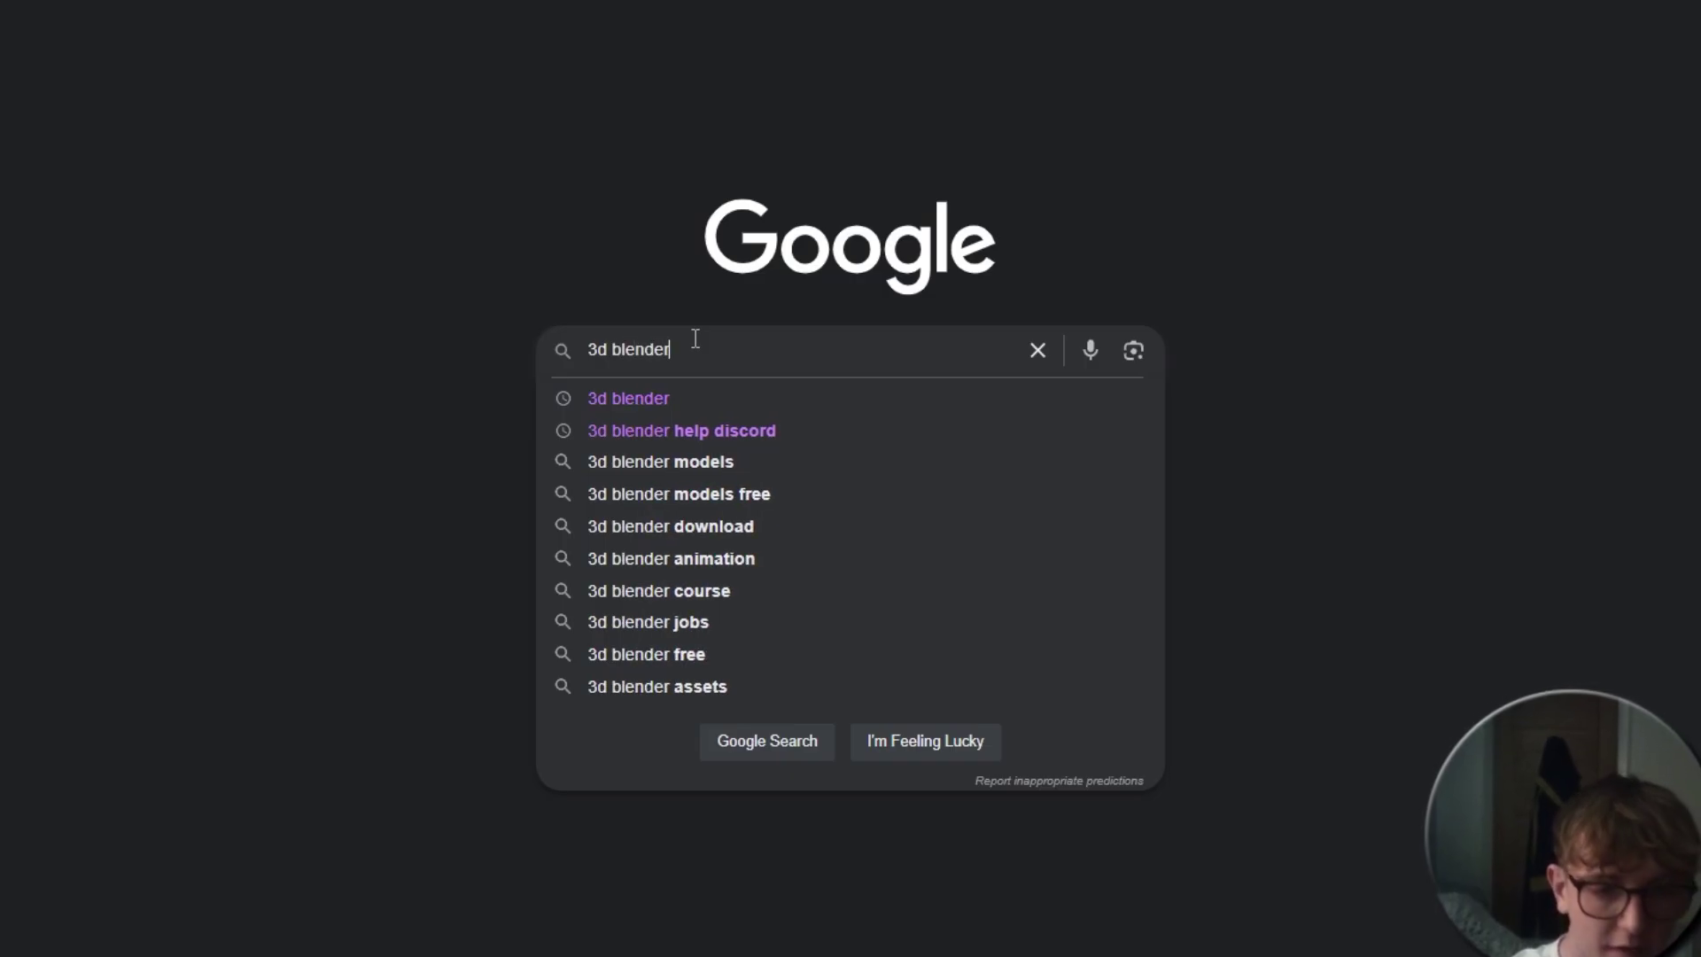
key(Return)
scroll(292, 426, down, 4)
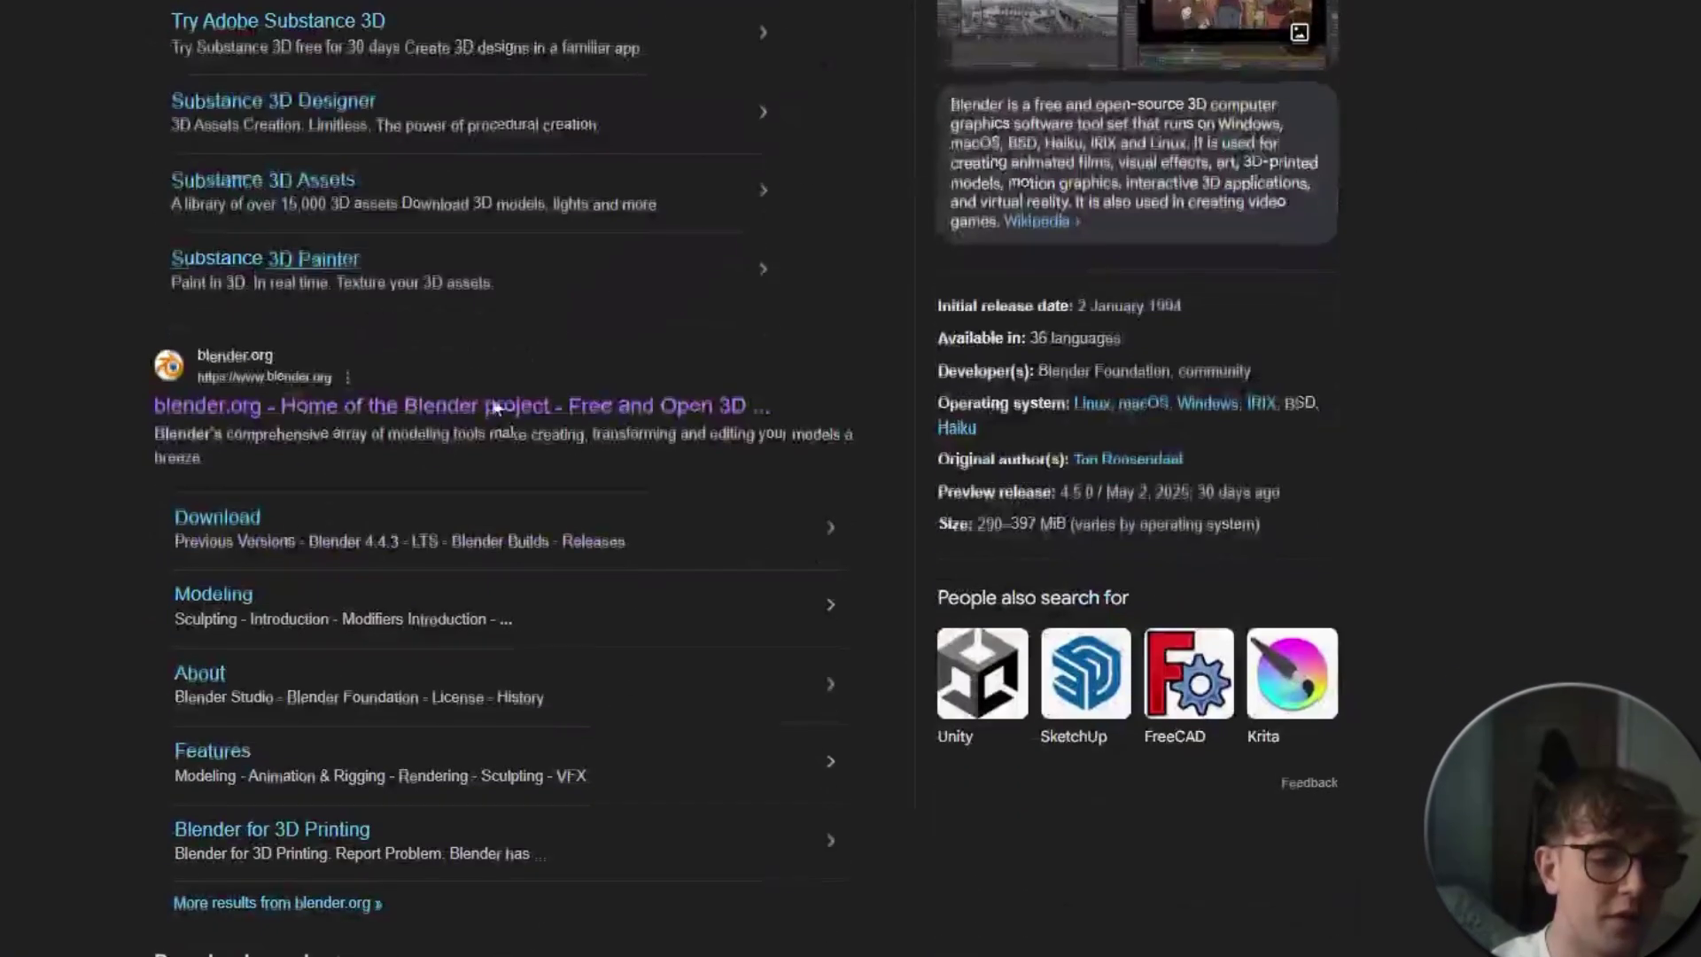
scroll(423, 478, up, 4)
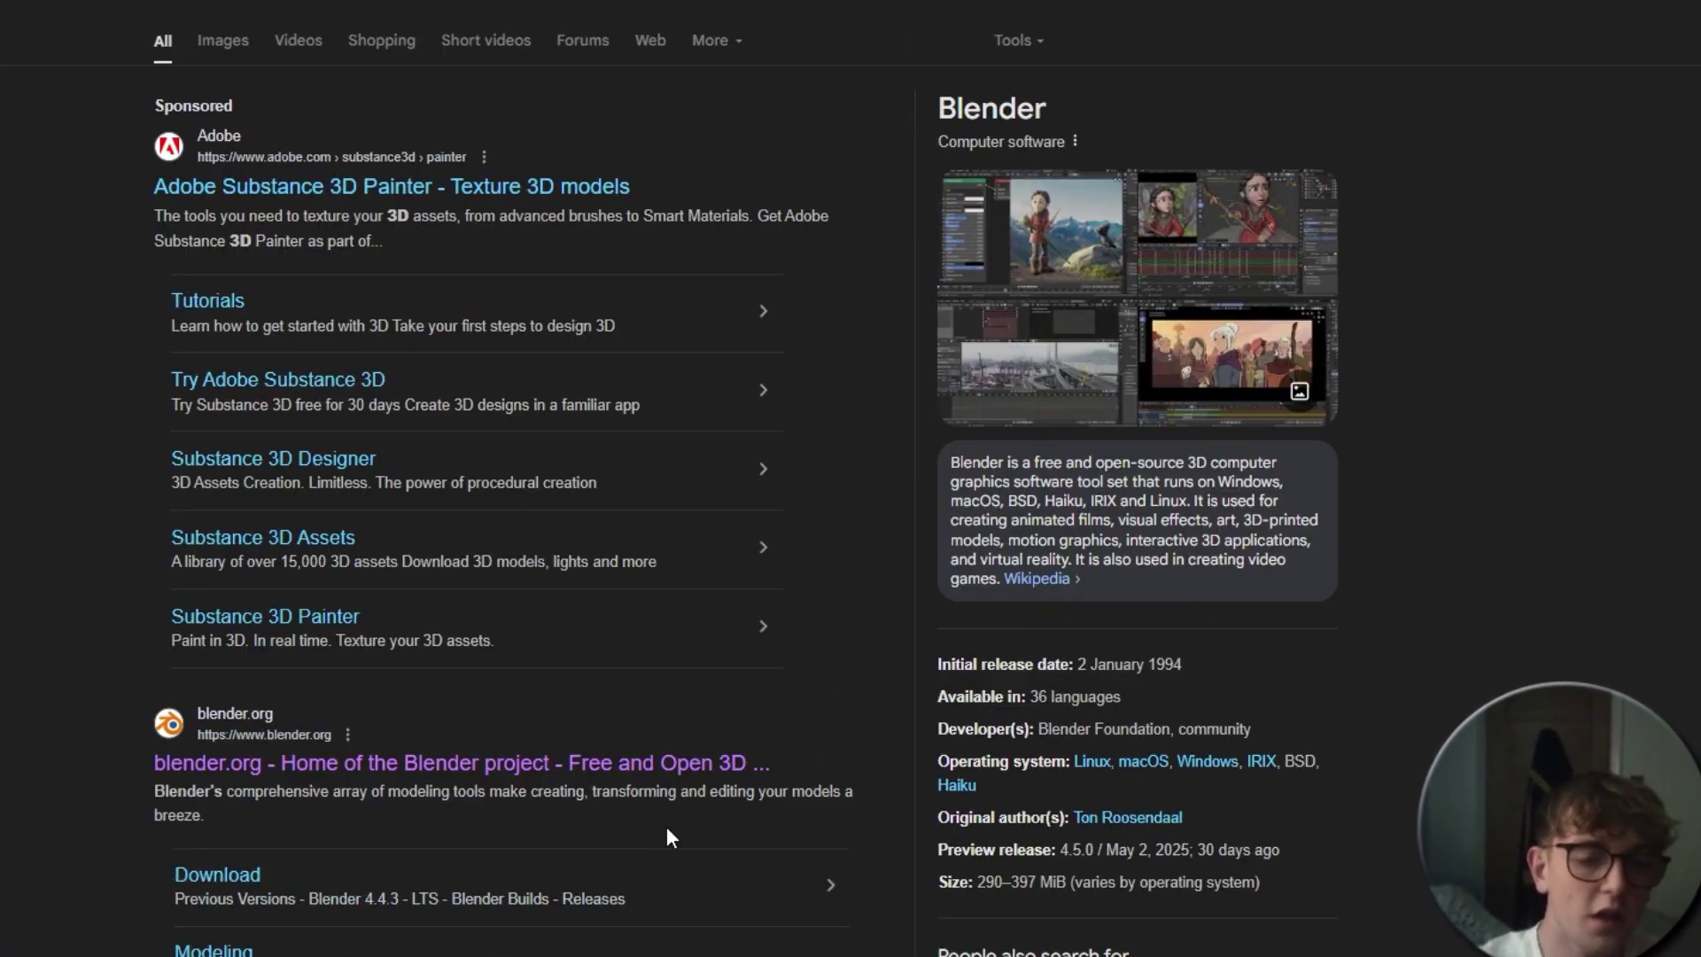
click(647, 765)
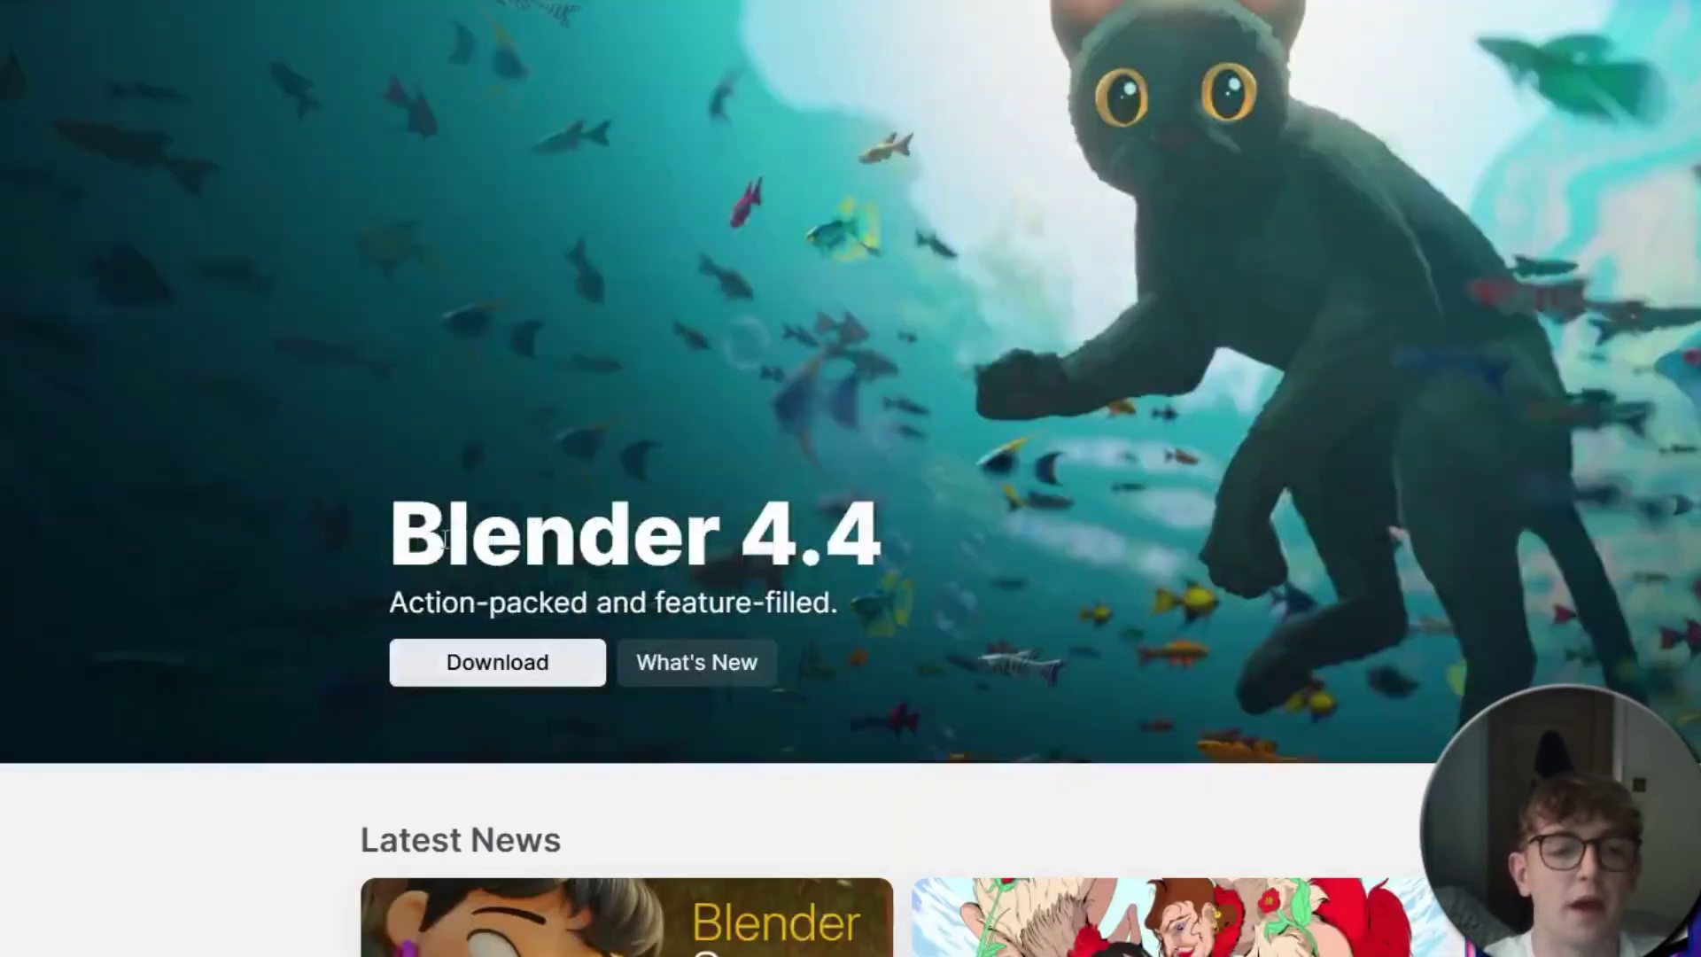
click(544, 664)
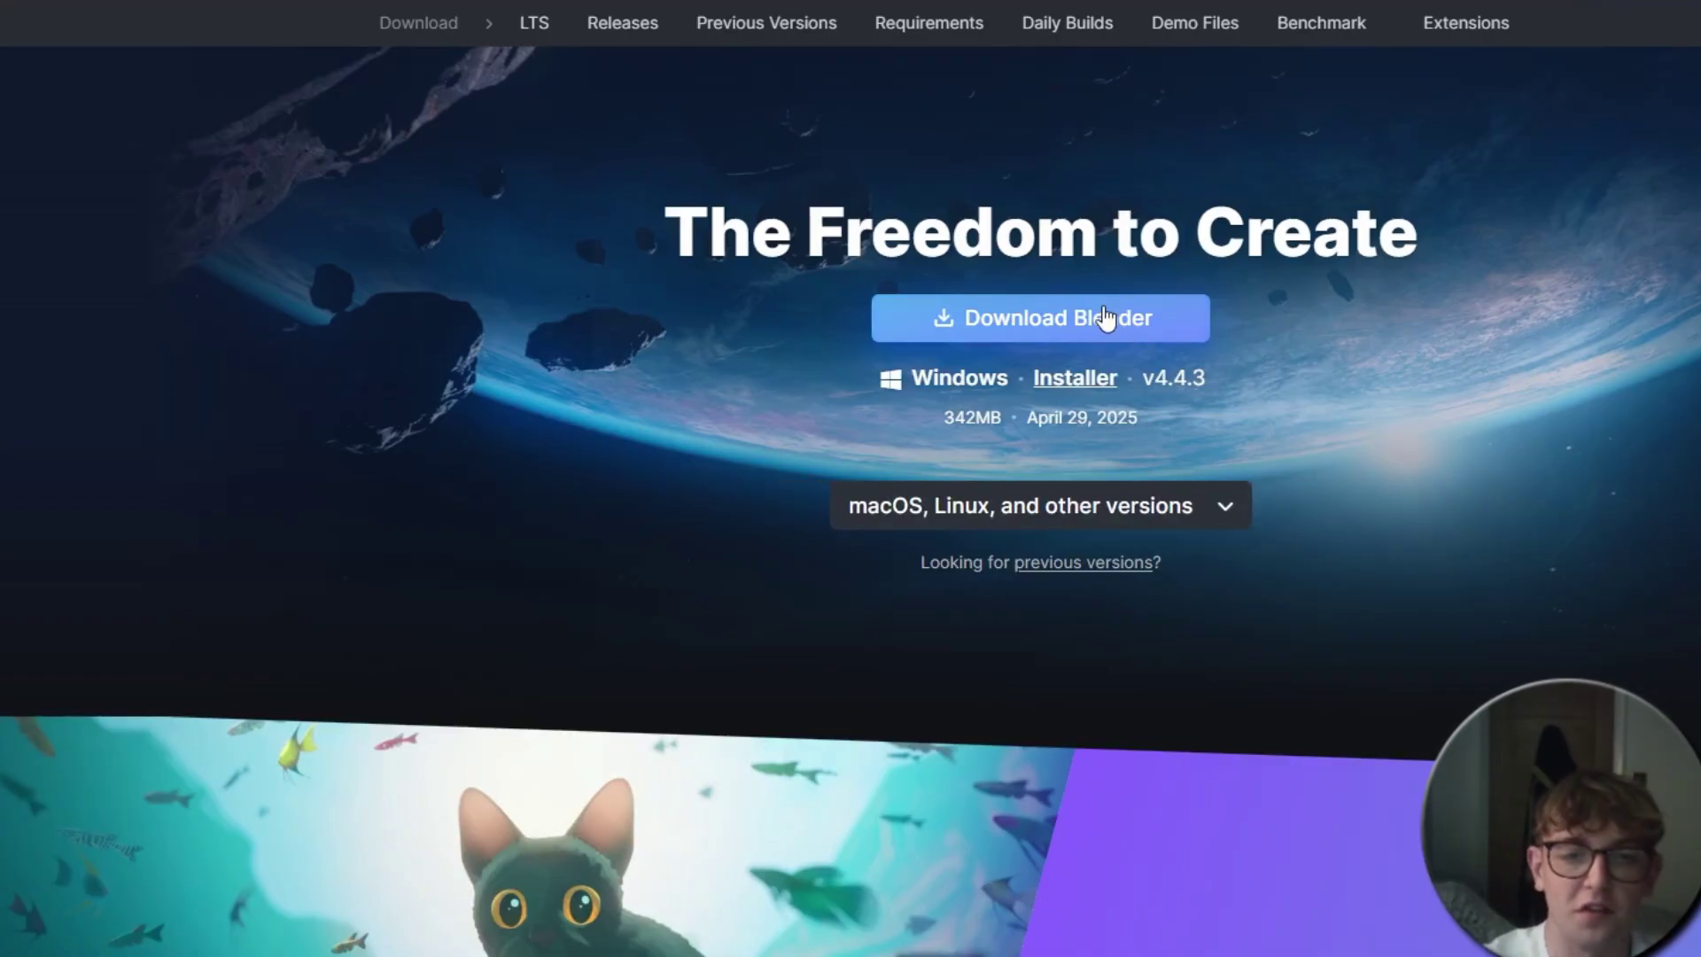
click(1104, 318)
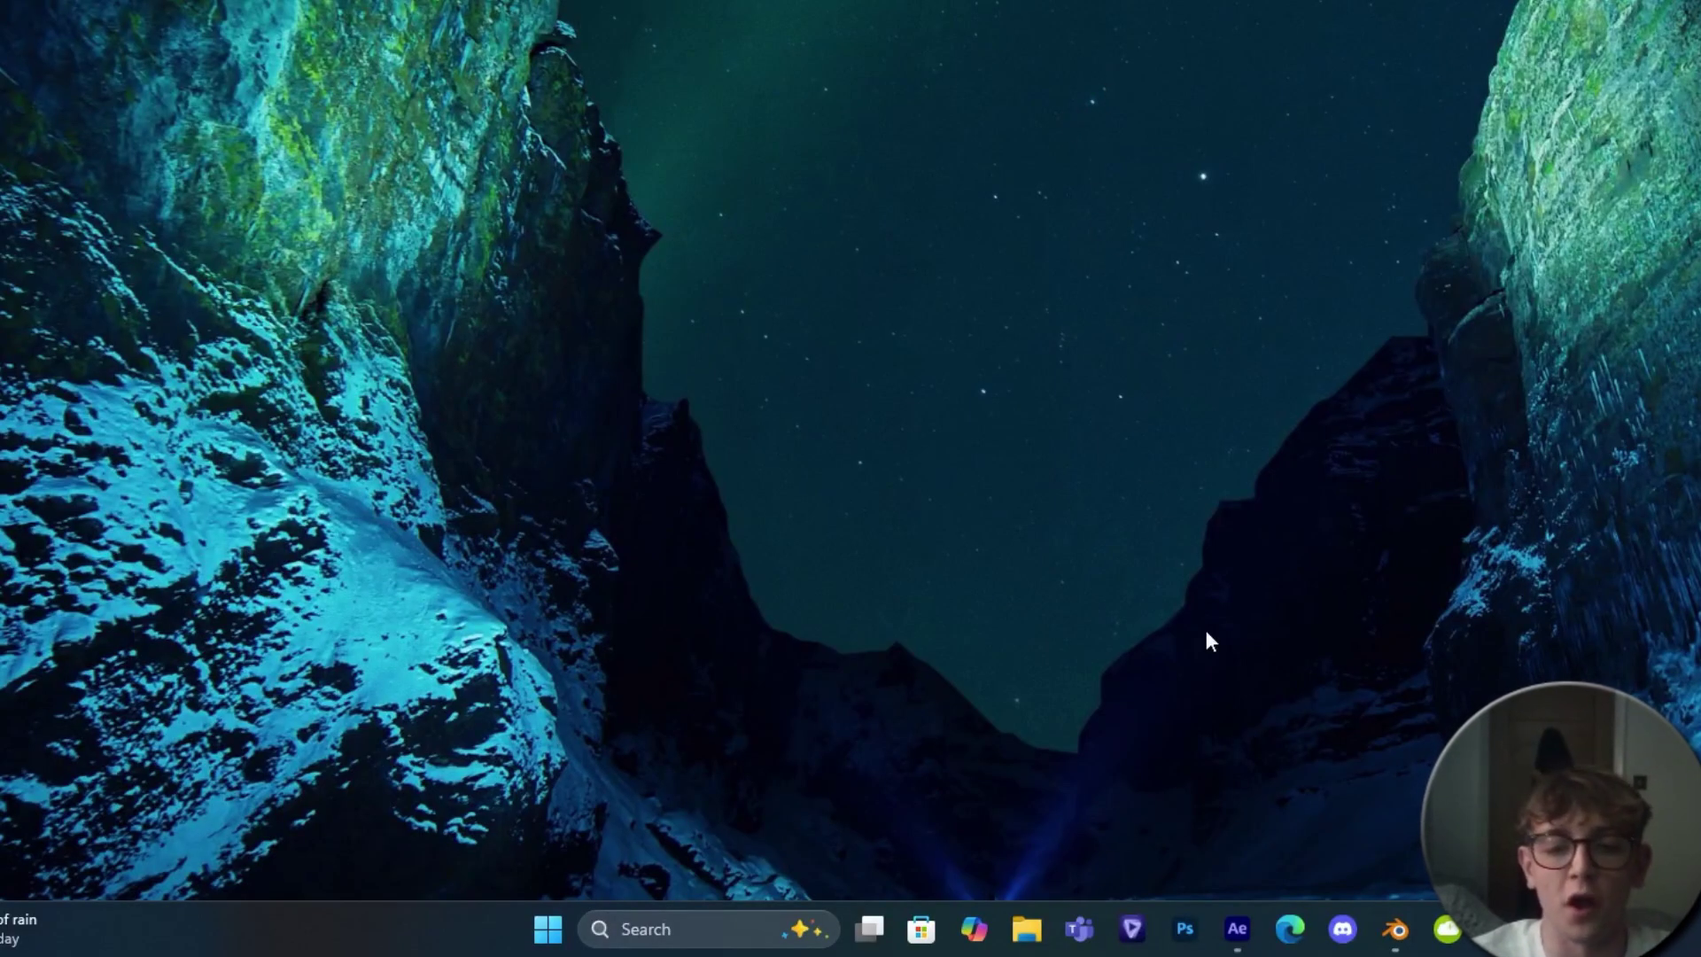
Launch Blender, dismiss the splash screen, and delete the default cube
click(1395, 928)
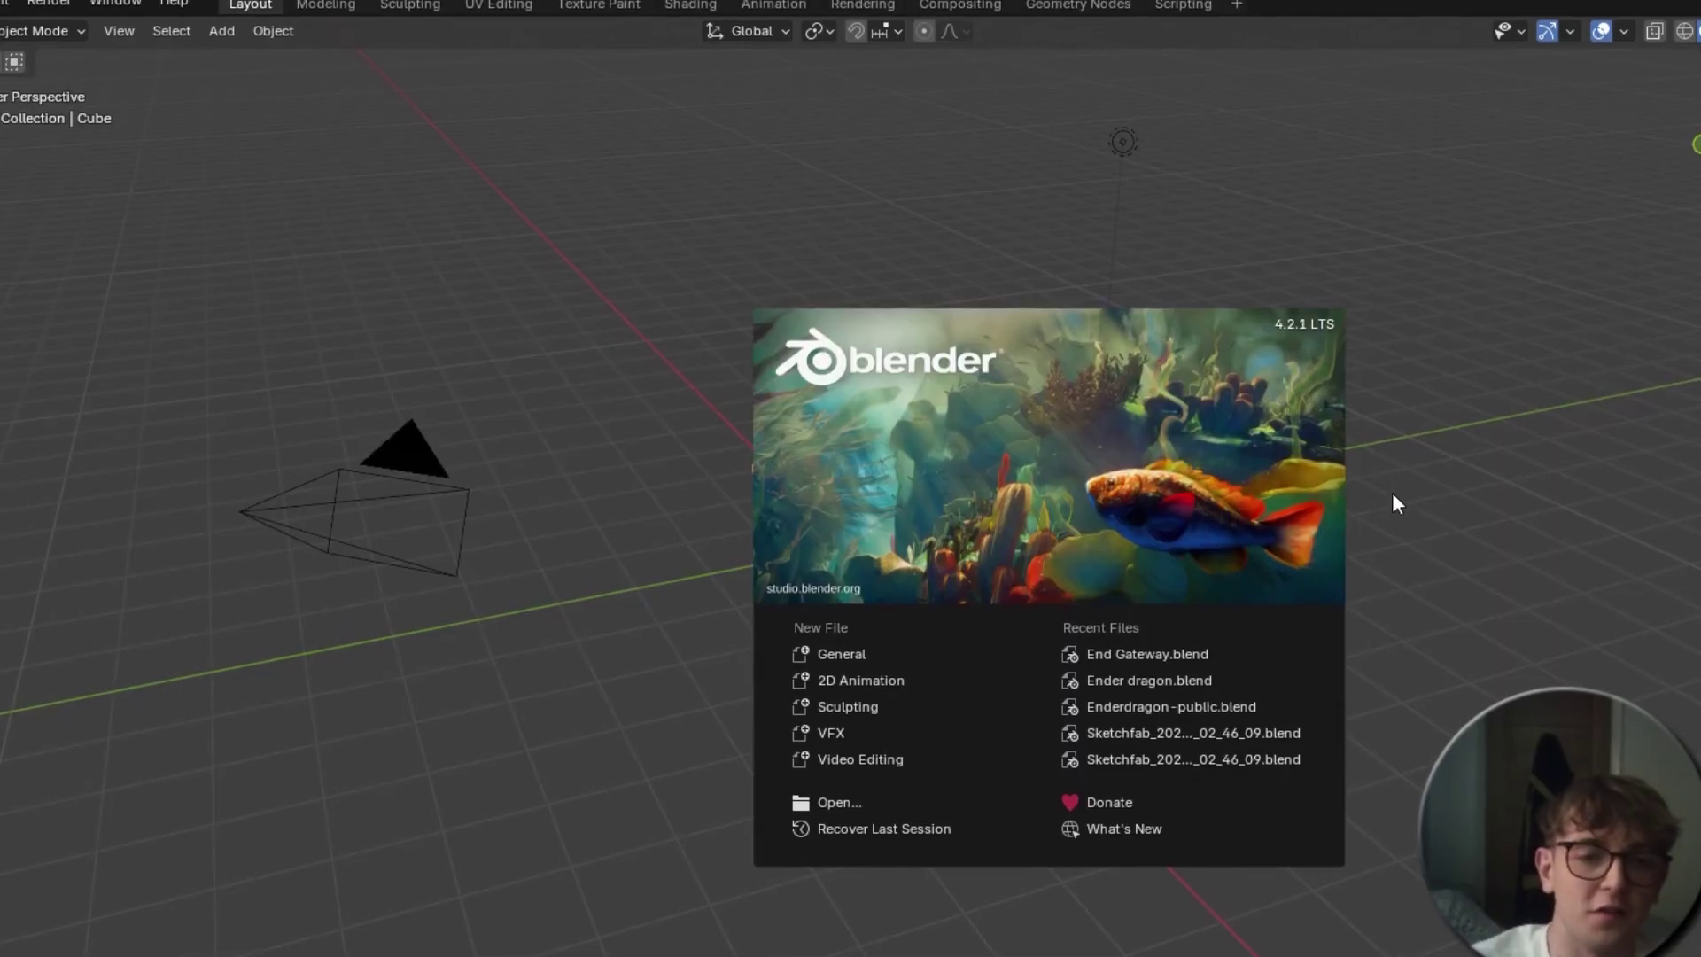
click(864, 175)
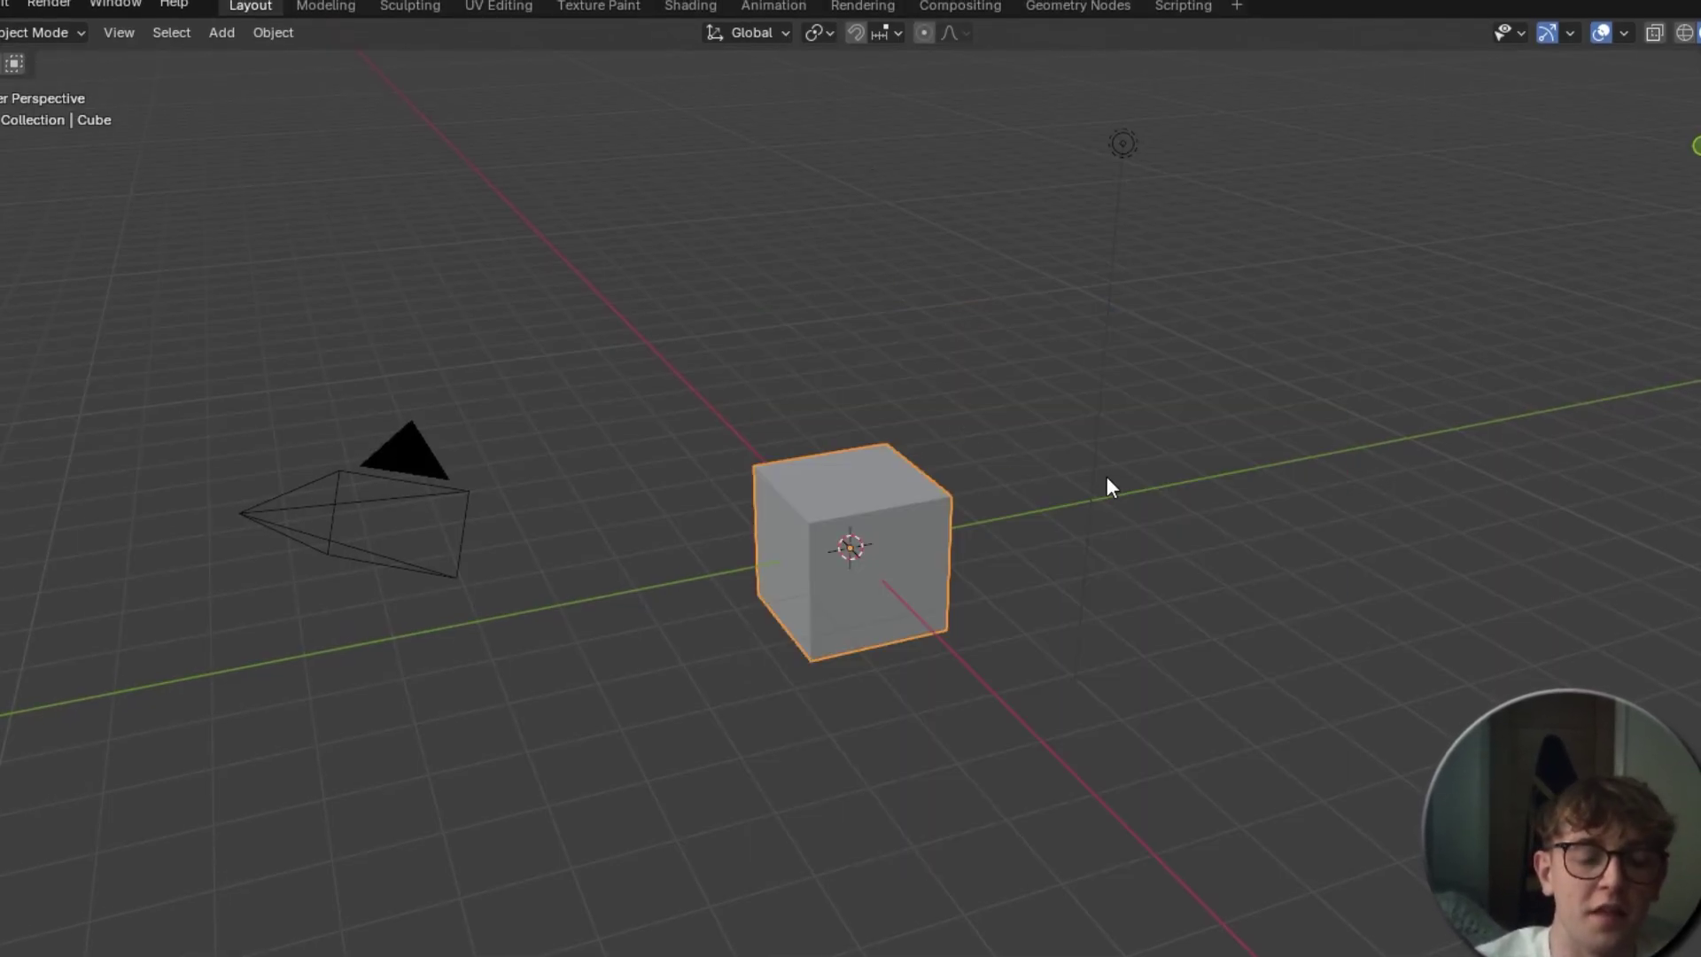
drag(1109, 485, 449, 458)
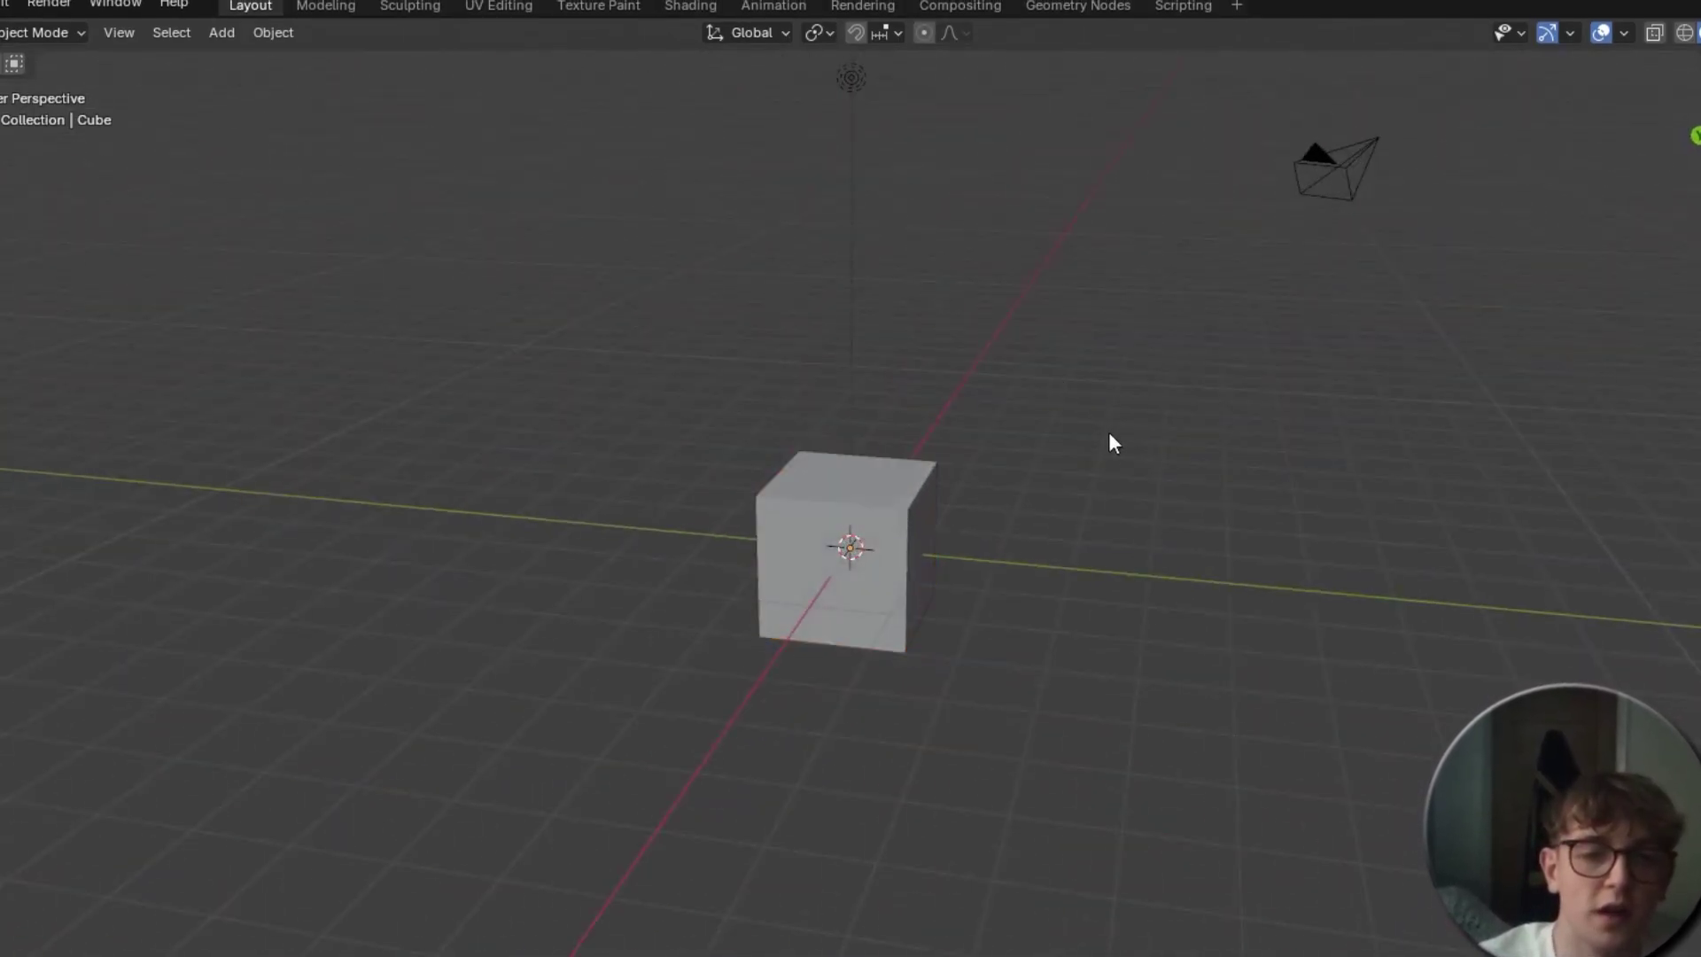
click(808, 461)
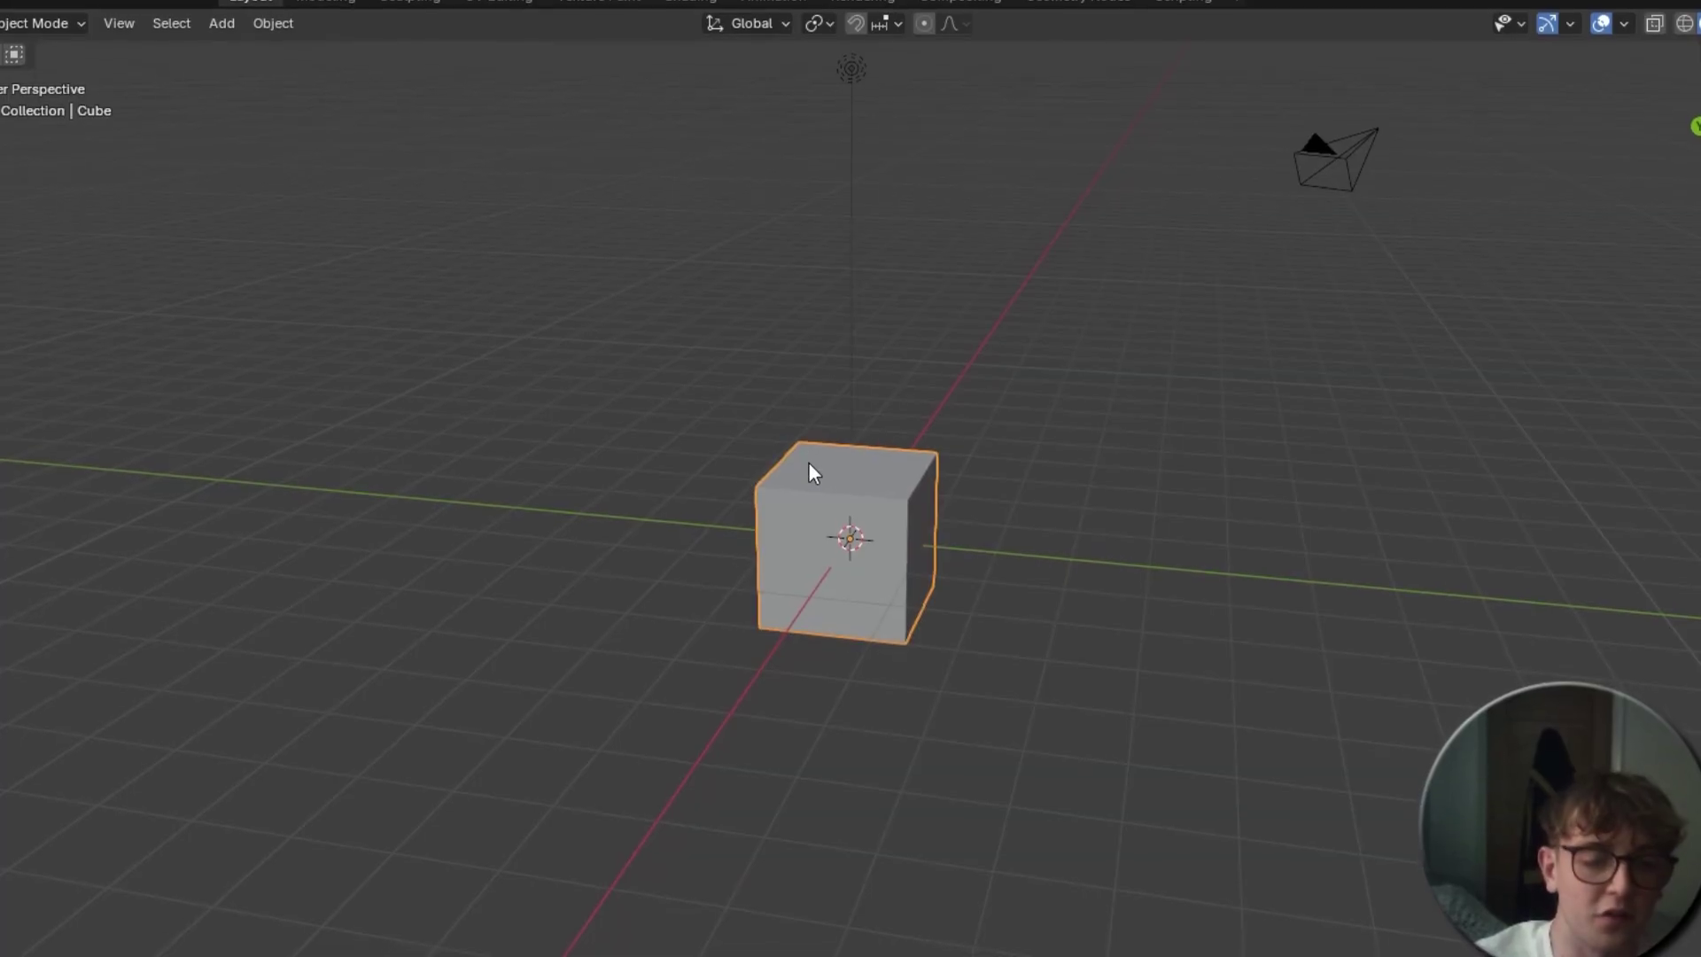
key(x)
click(820, 400)
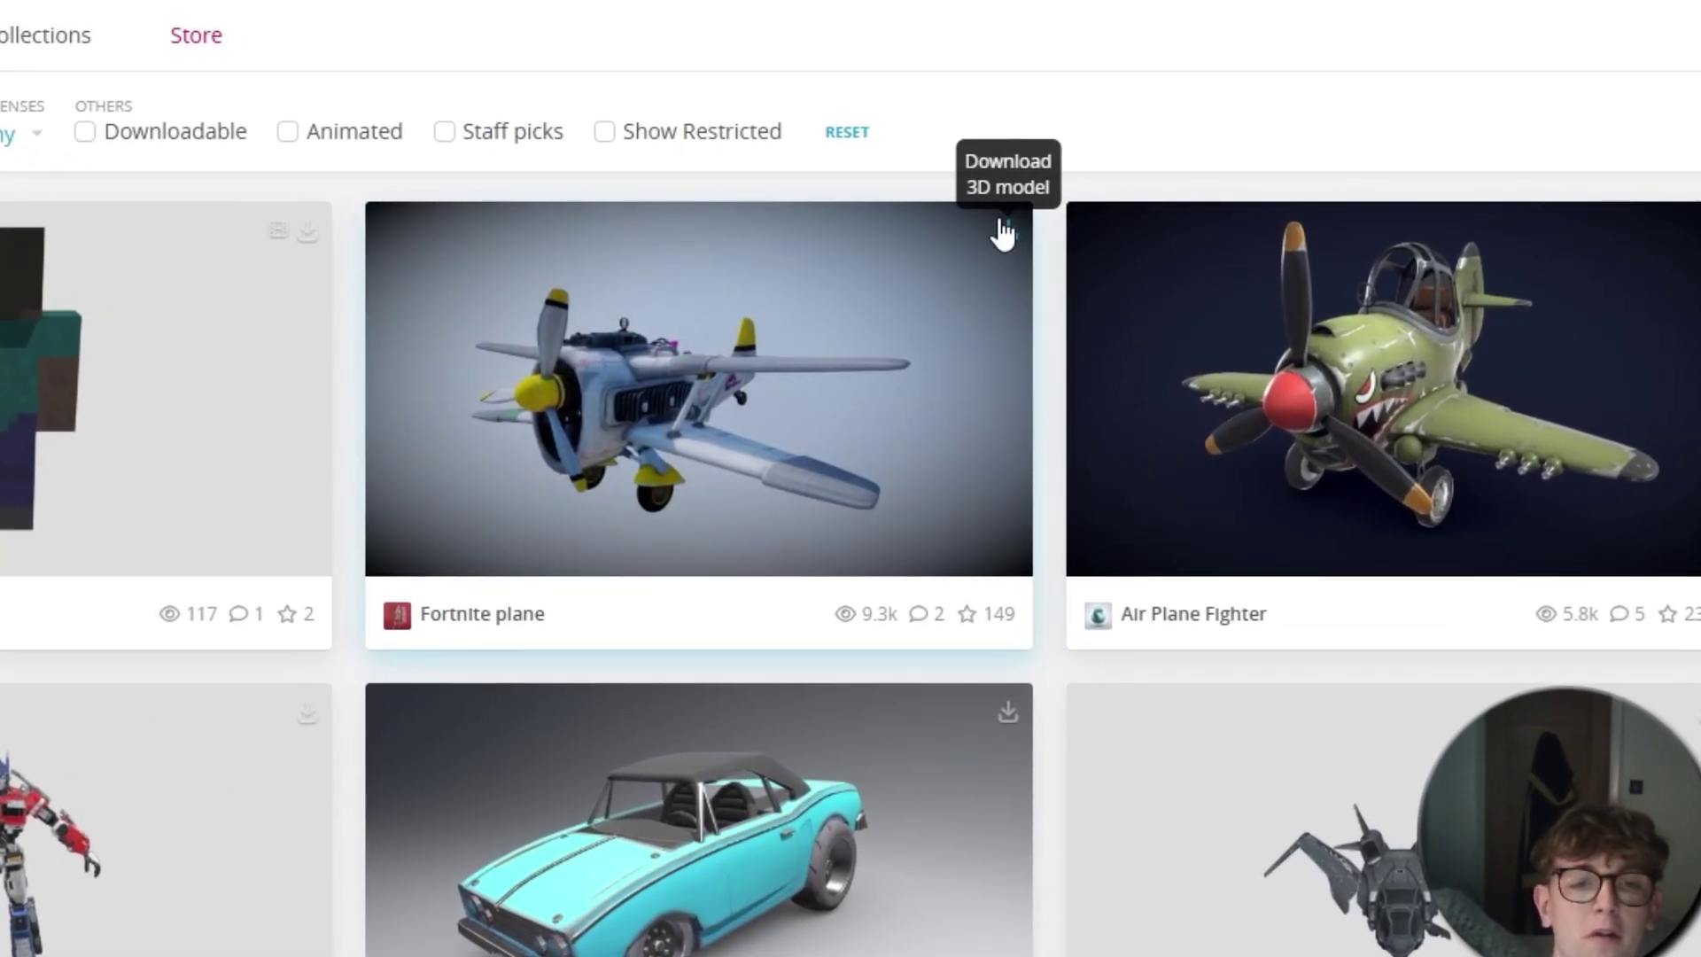
From the Fortnite plane card's download options, download the original .blend file
click(998, 230)
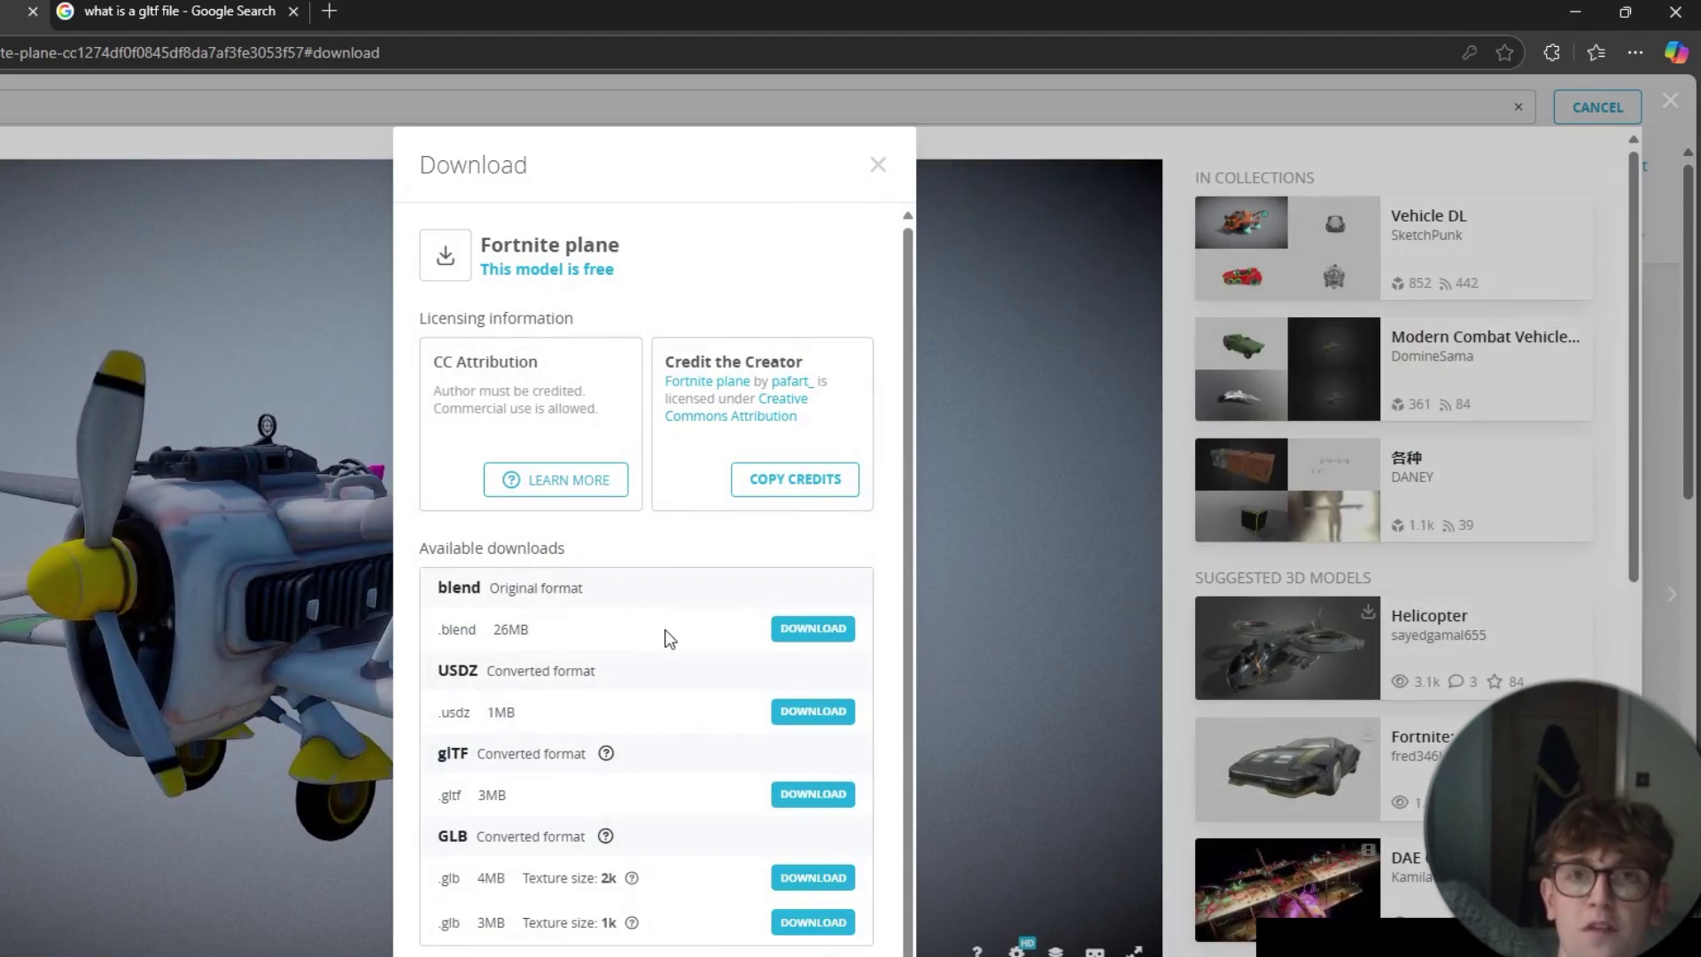
click(804, 629)
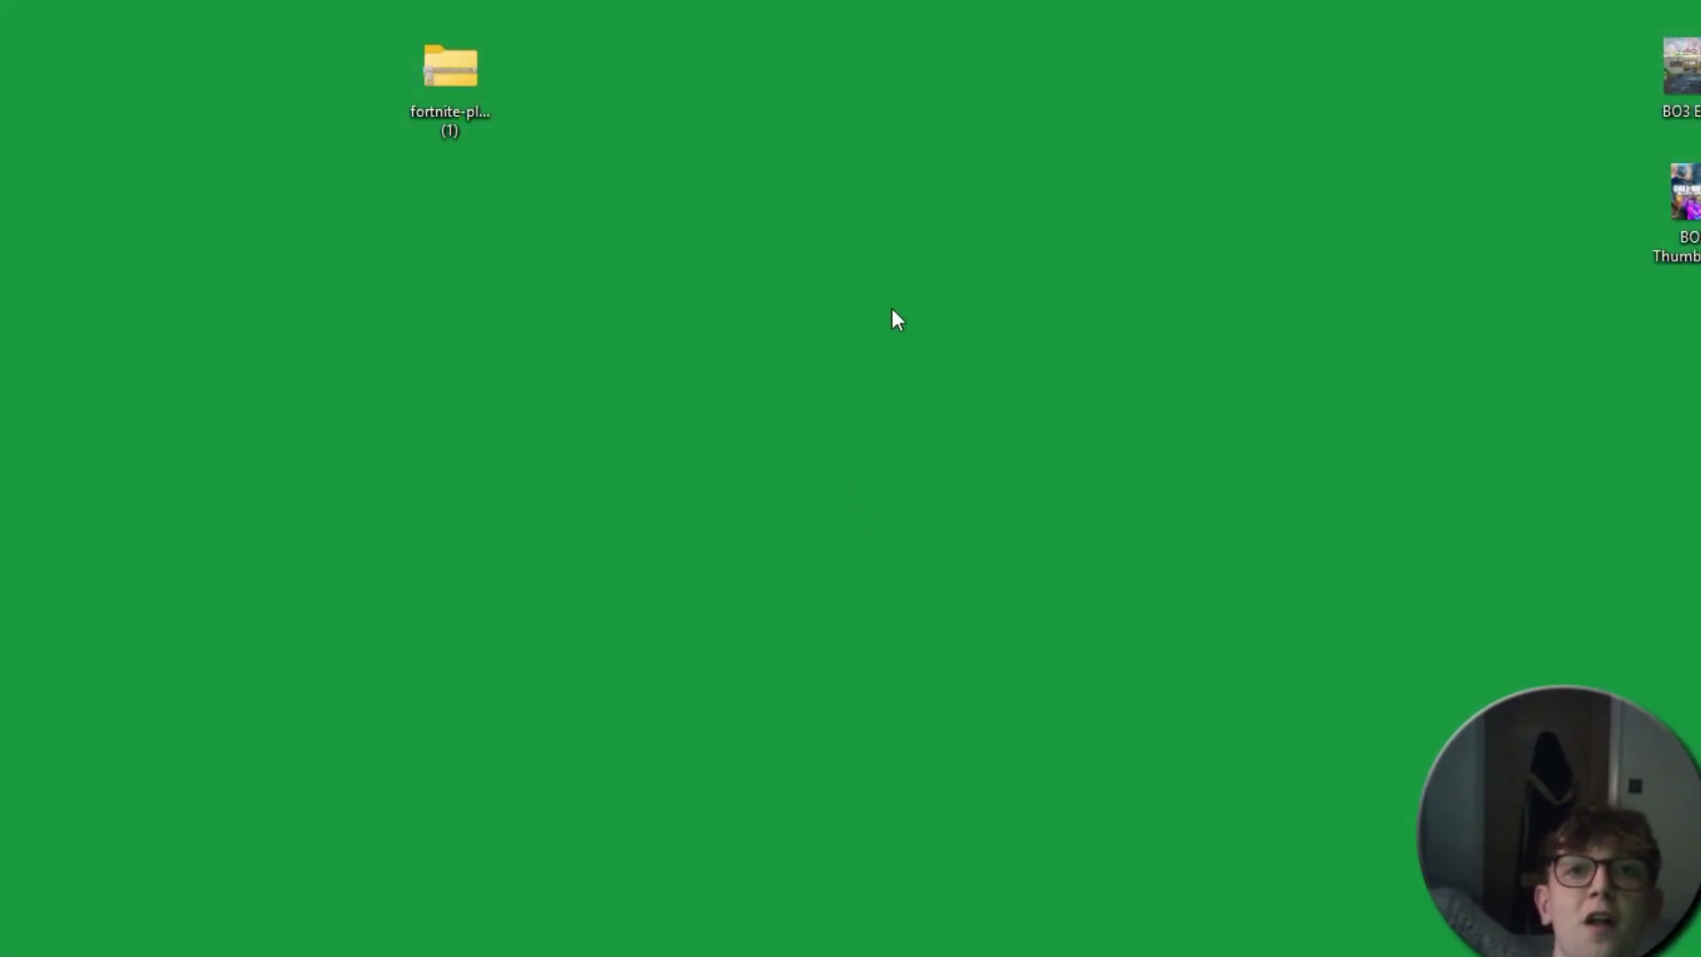
Open the fortnite-plane zip in WinRAR and go into its source folder, dismissing the license reminder
right_click(456, 66)
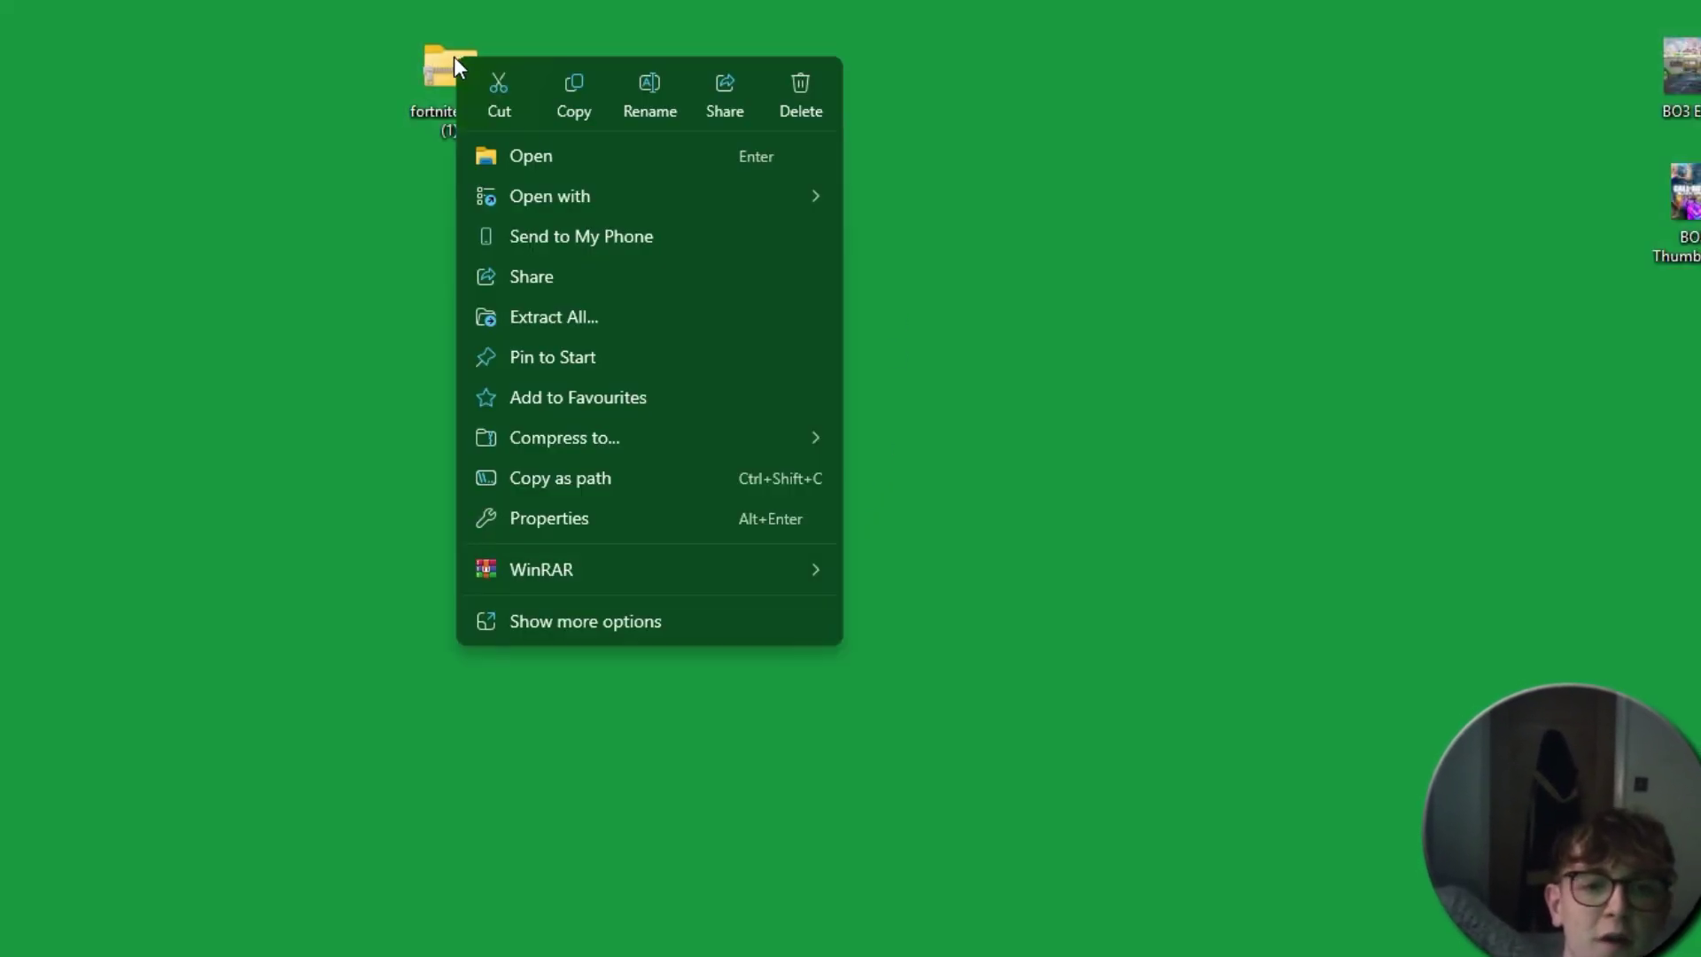
mouse_move(696, 561)
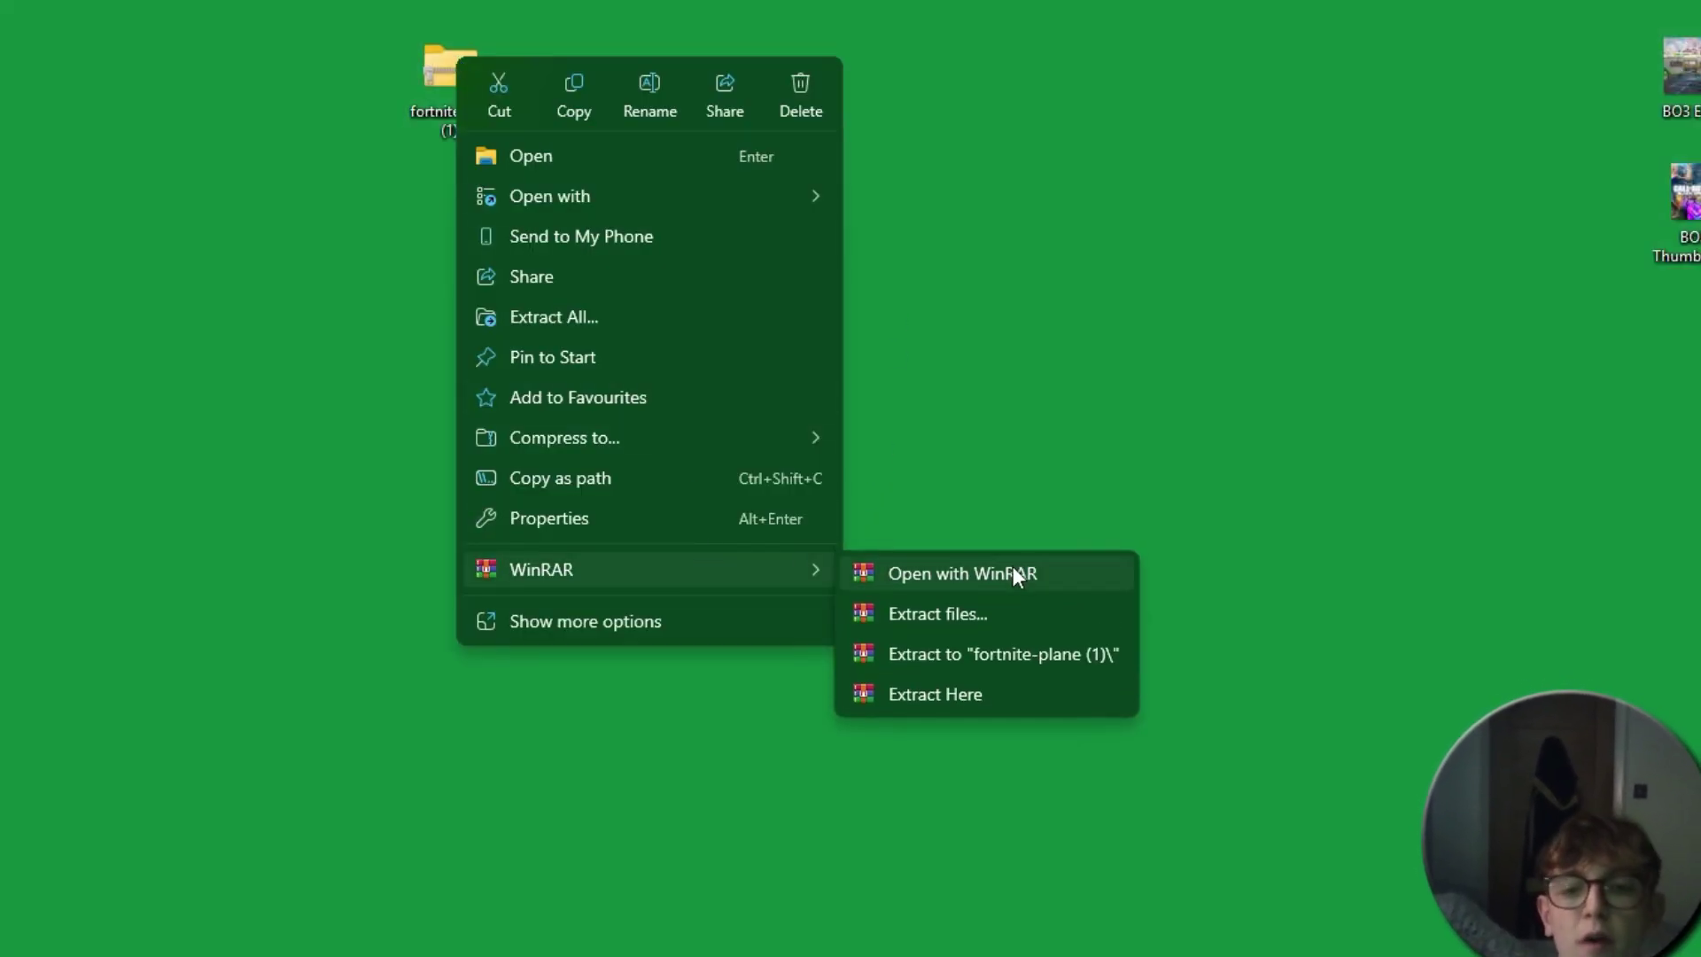
click(1064, 576)
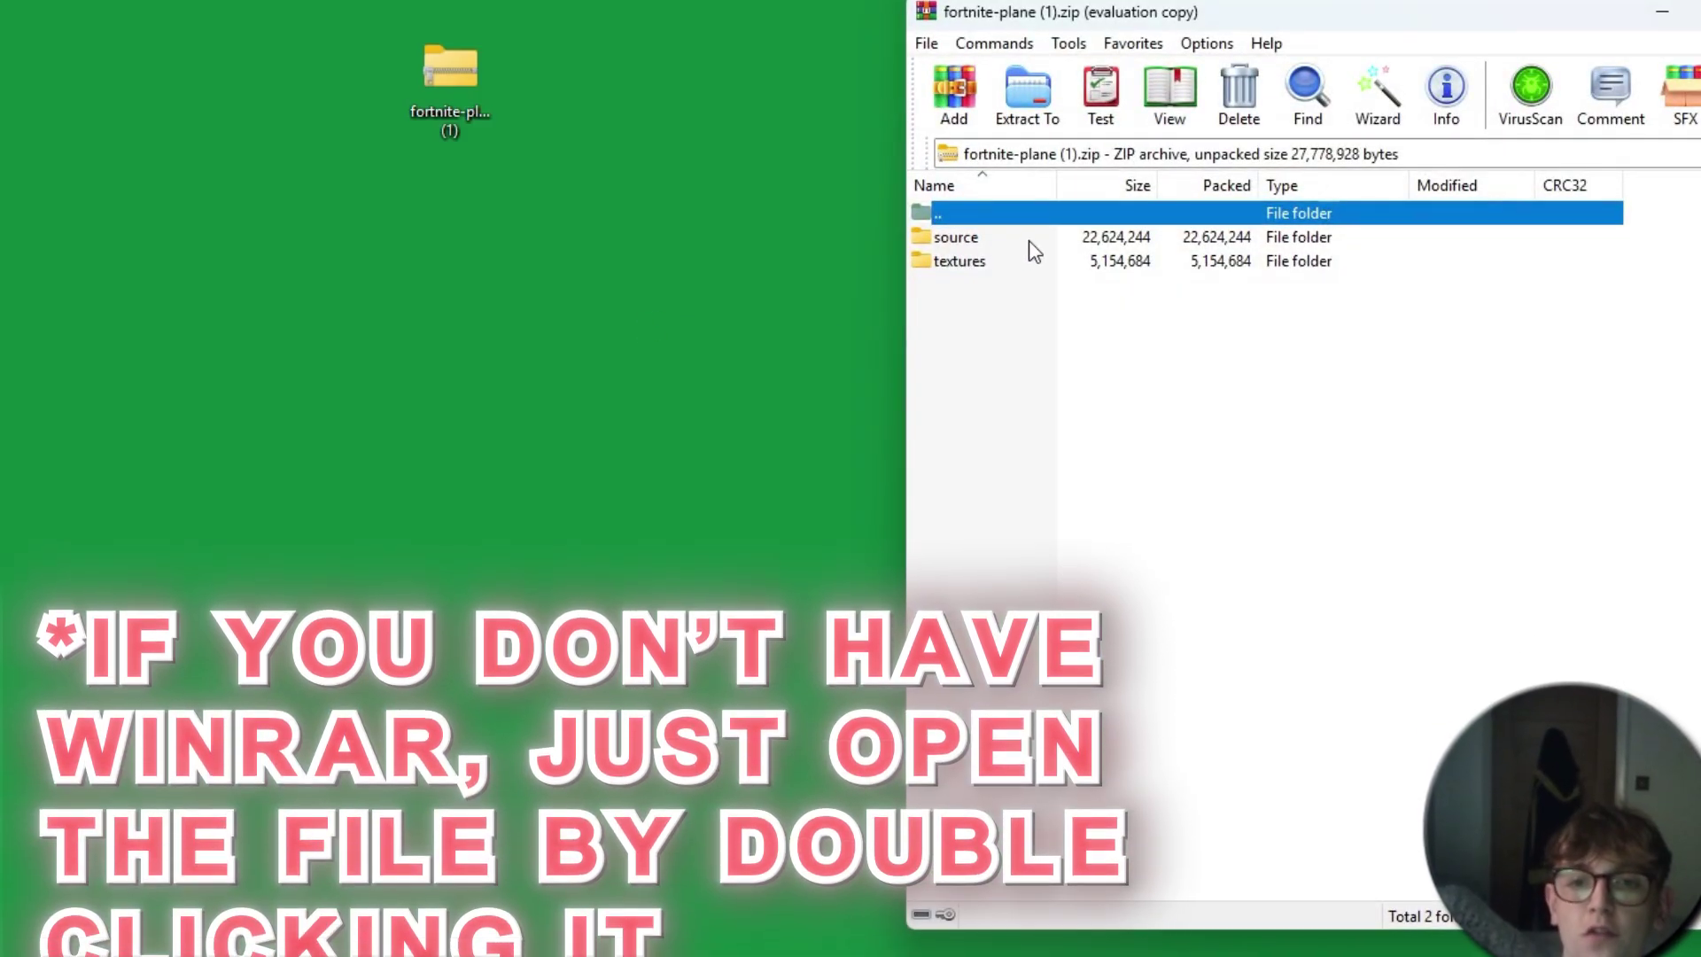
double_click(1031, 238)
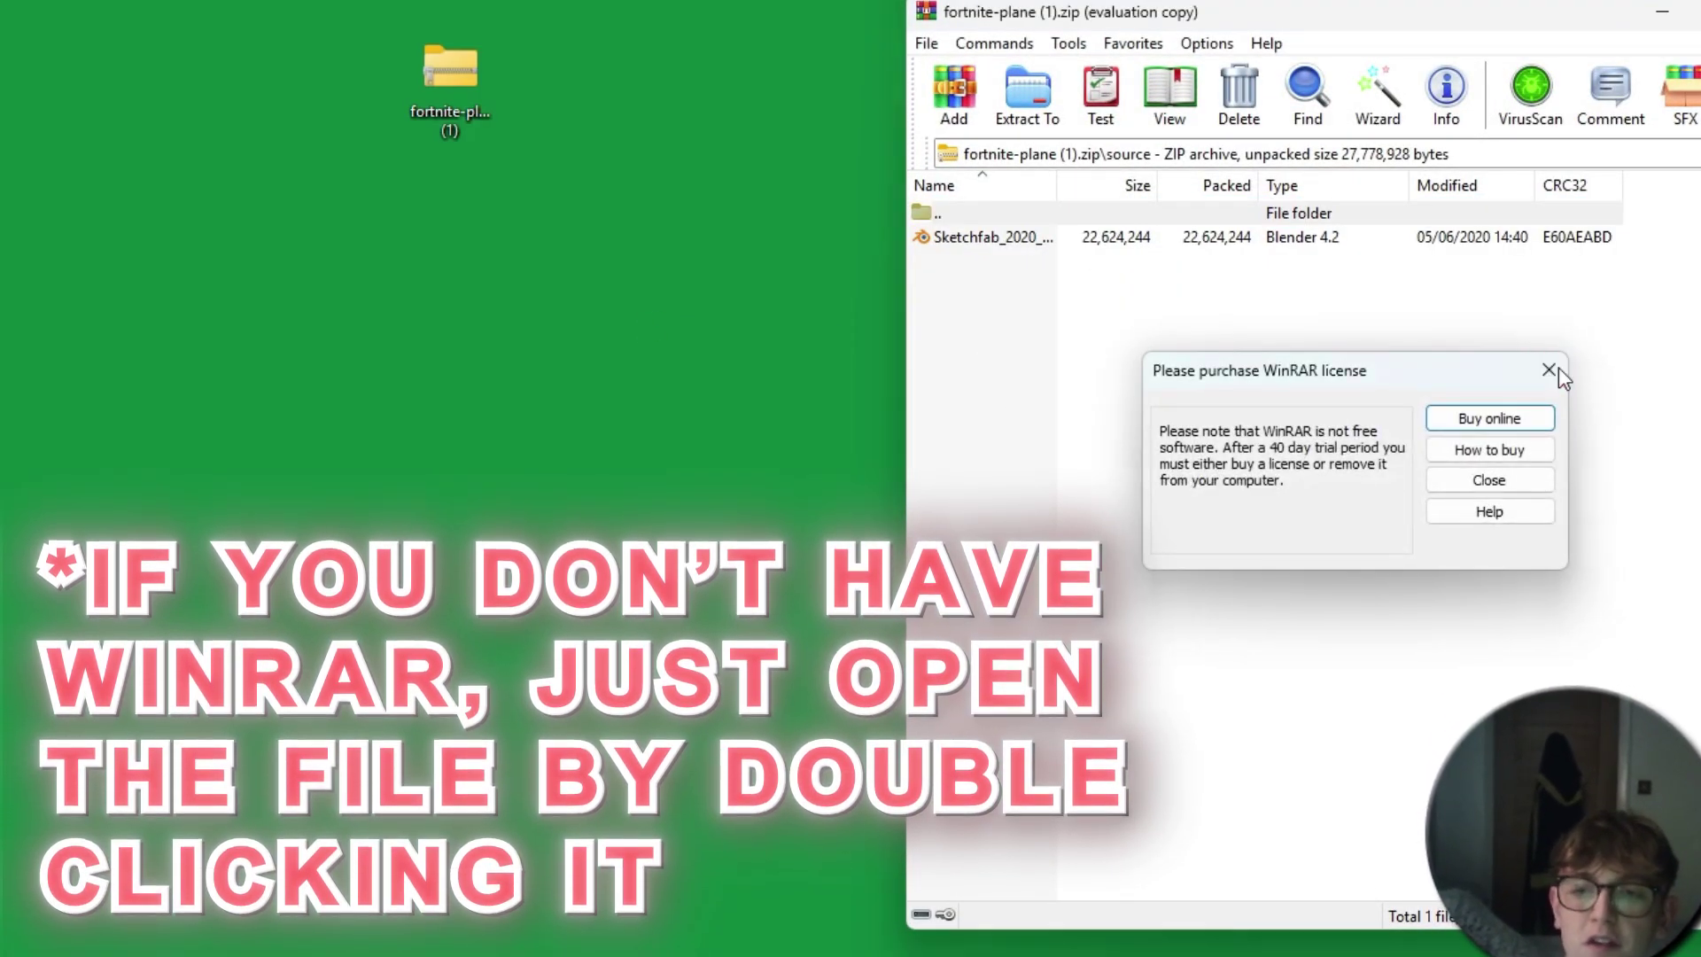
click(1559, 367)
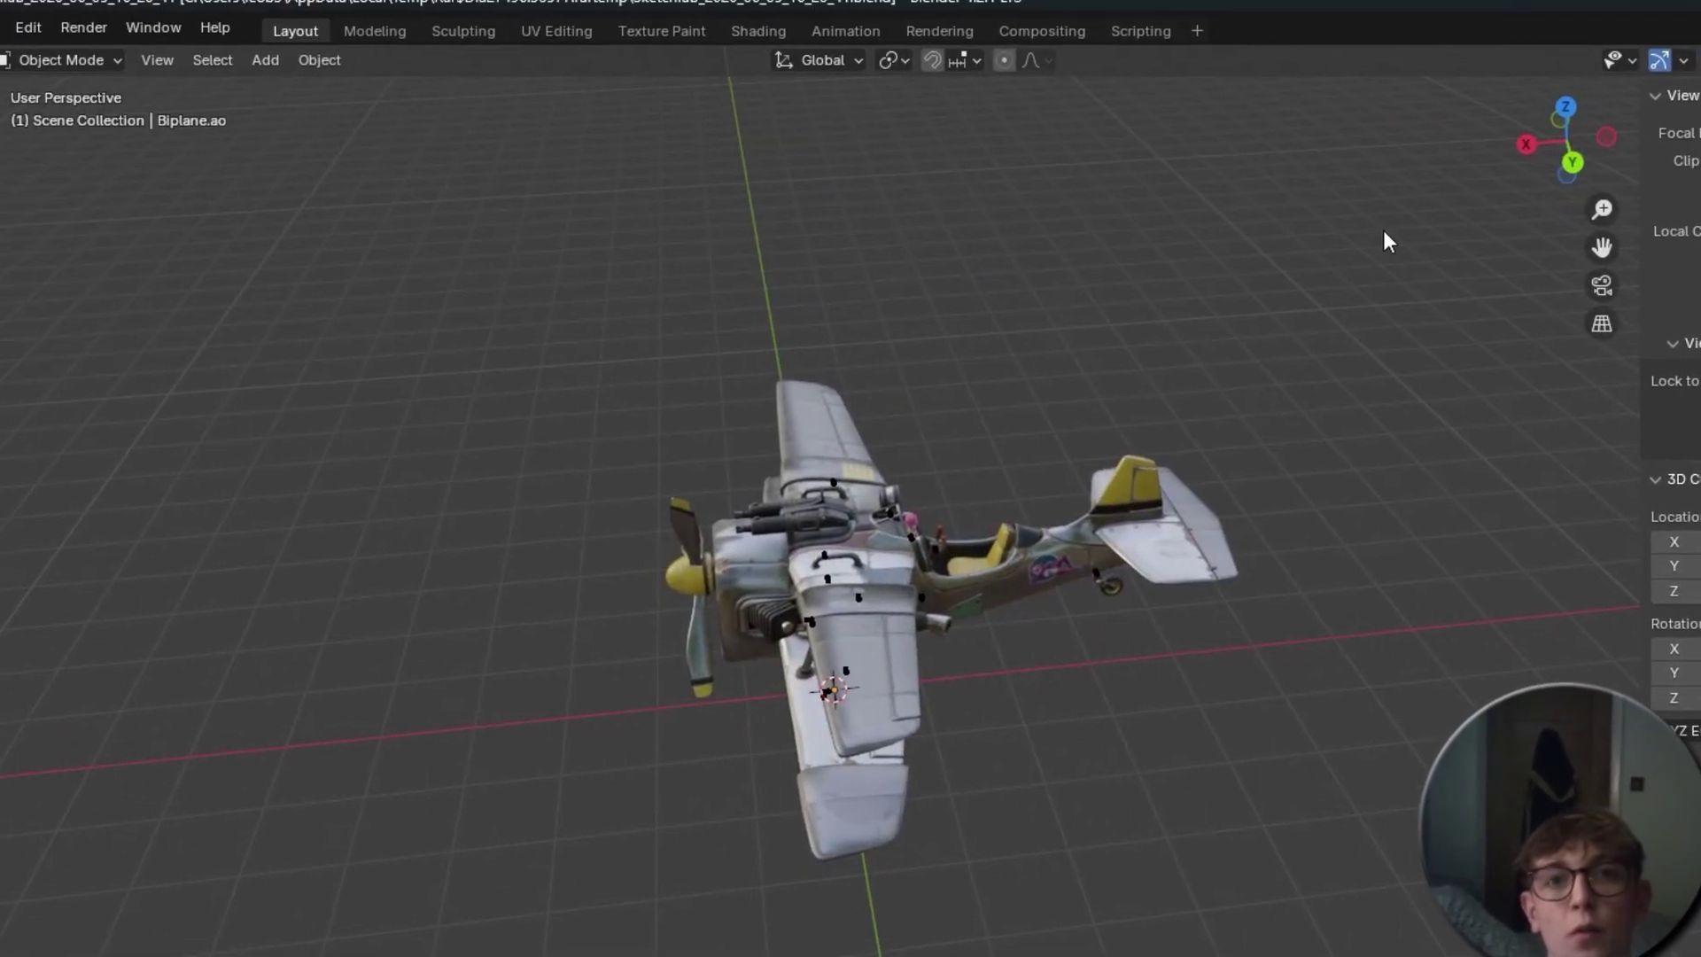
Export the biplane as Wavefront OBJ to the Desktop, naming it Plane.obj
click(72, 44)
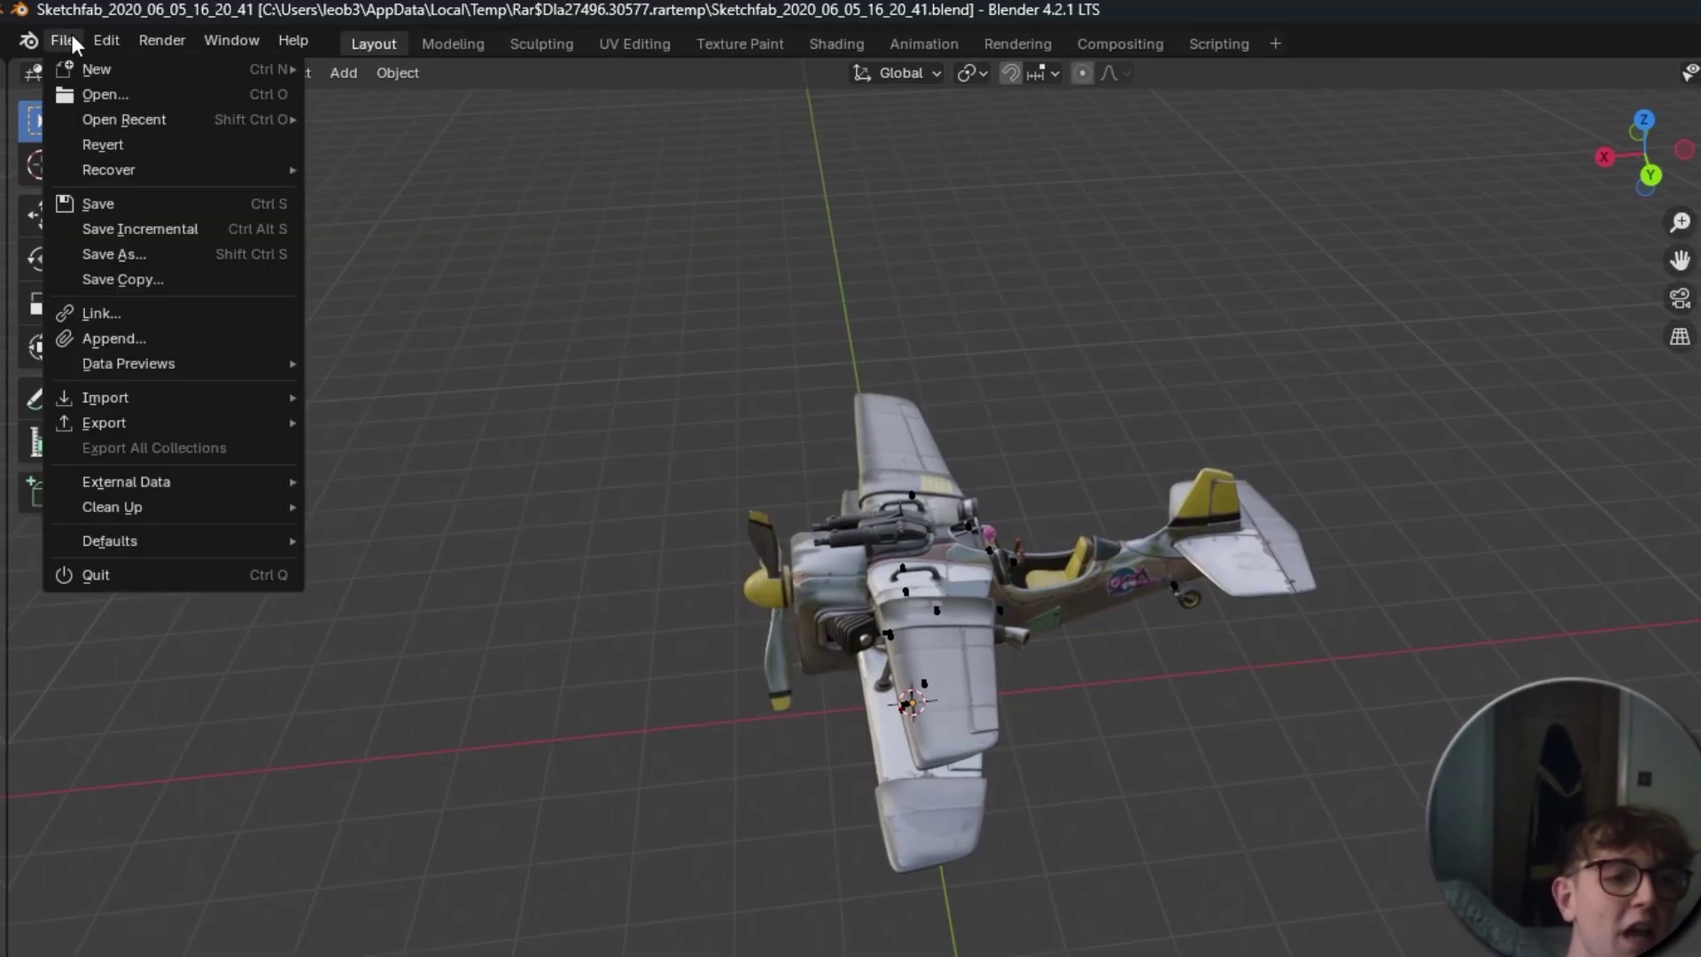
mouse_move(200, 423)
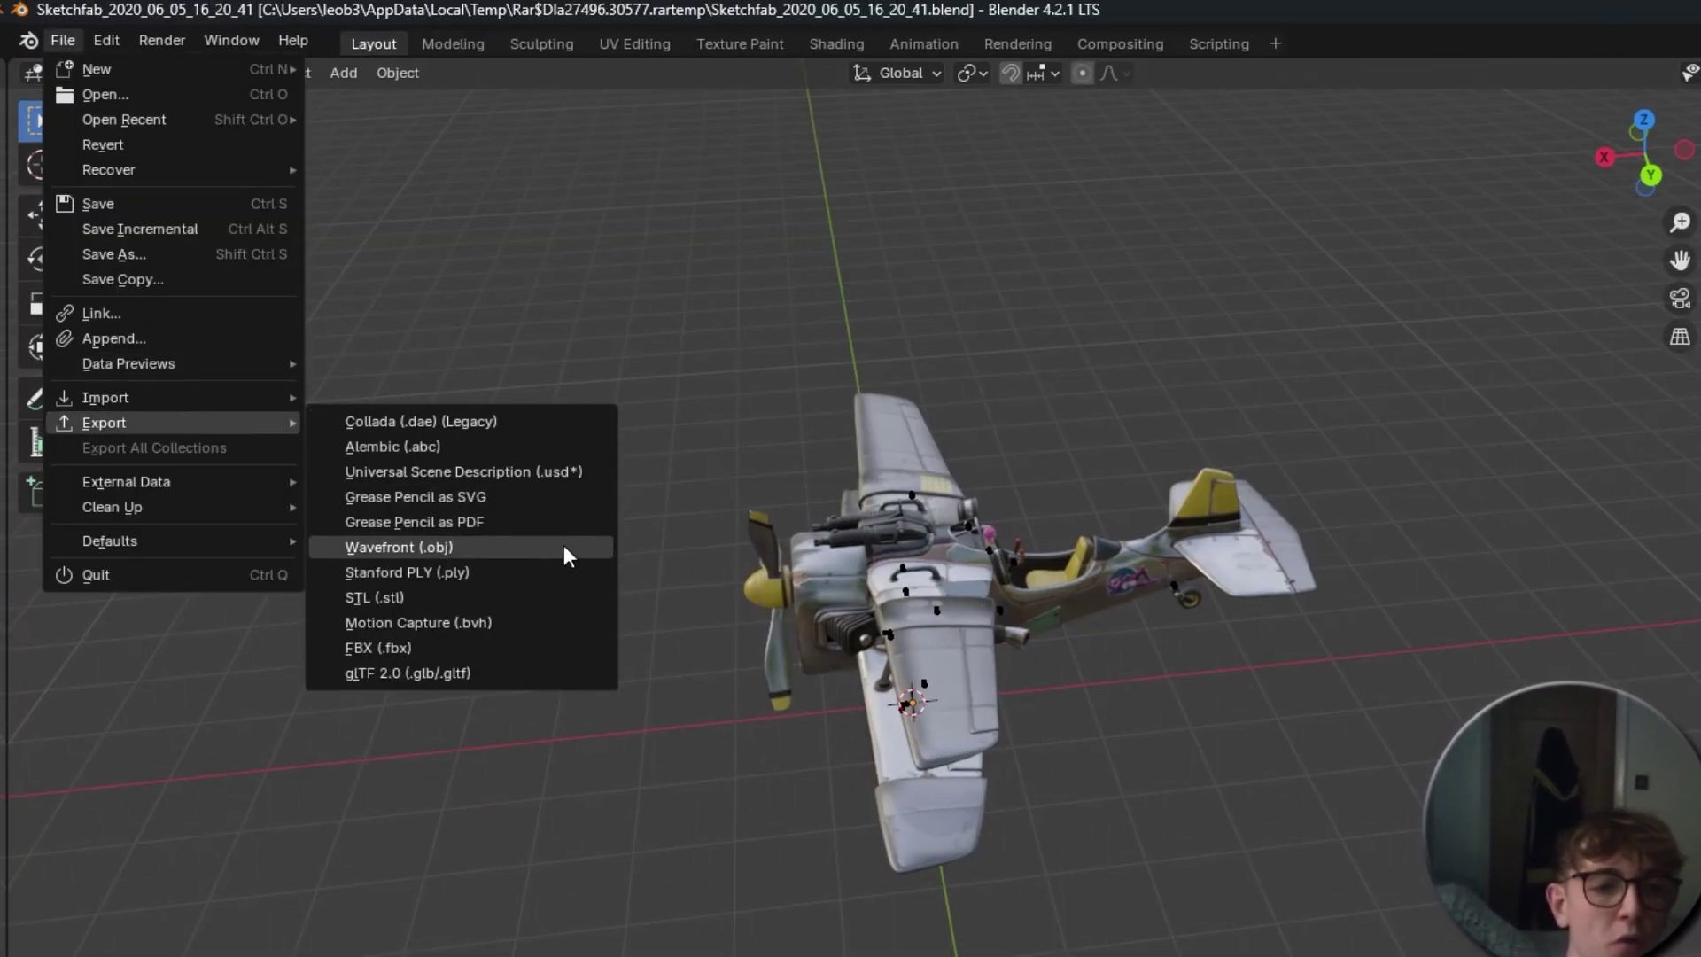
click(493, 535)
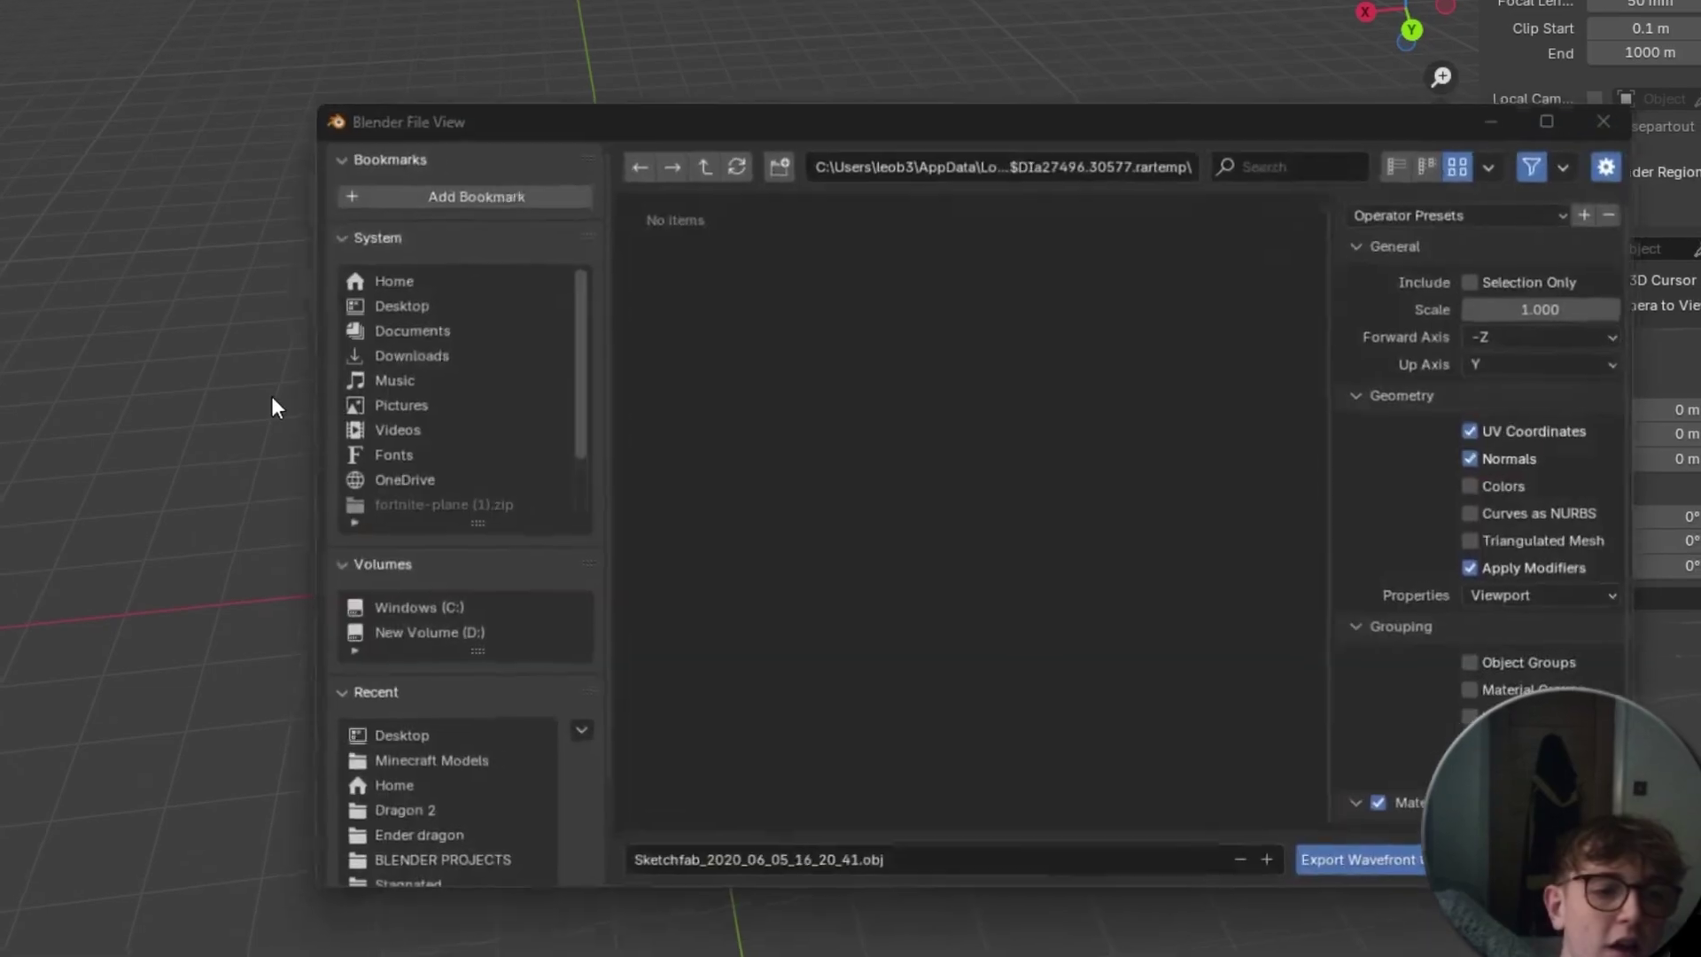
click(453, 277)
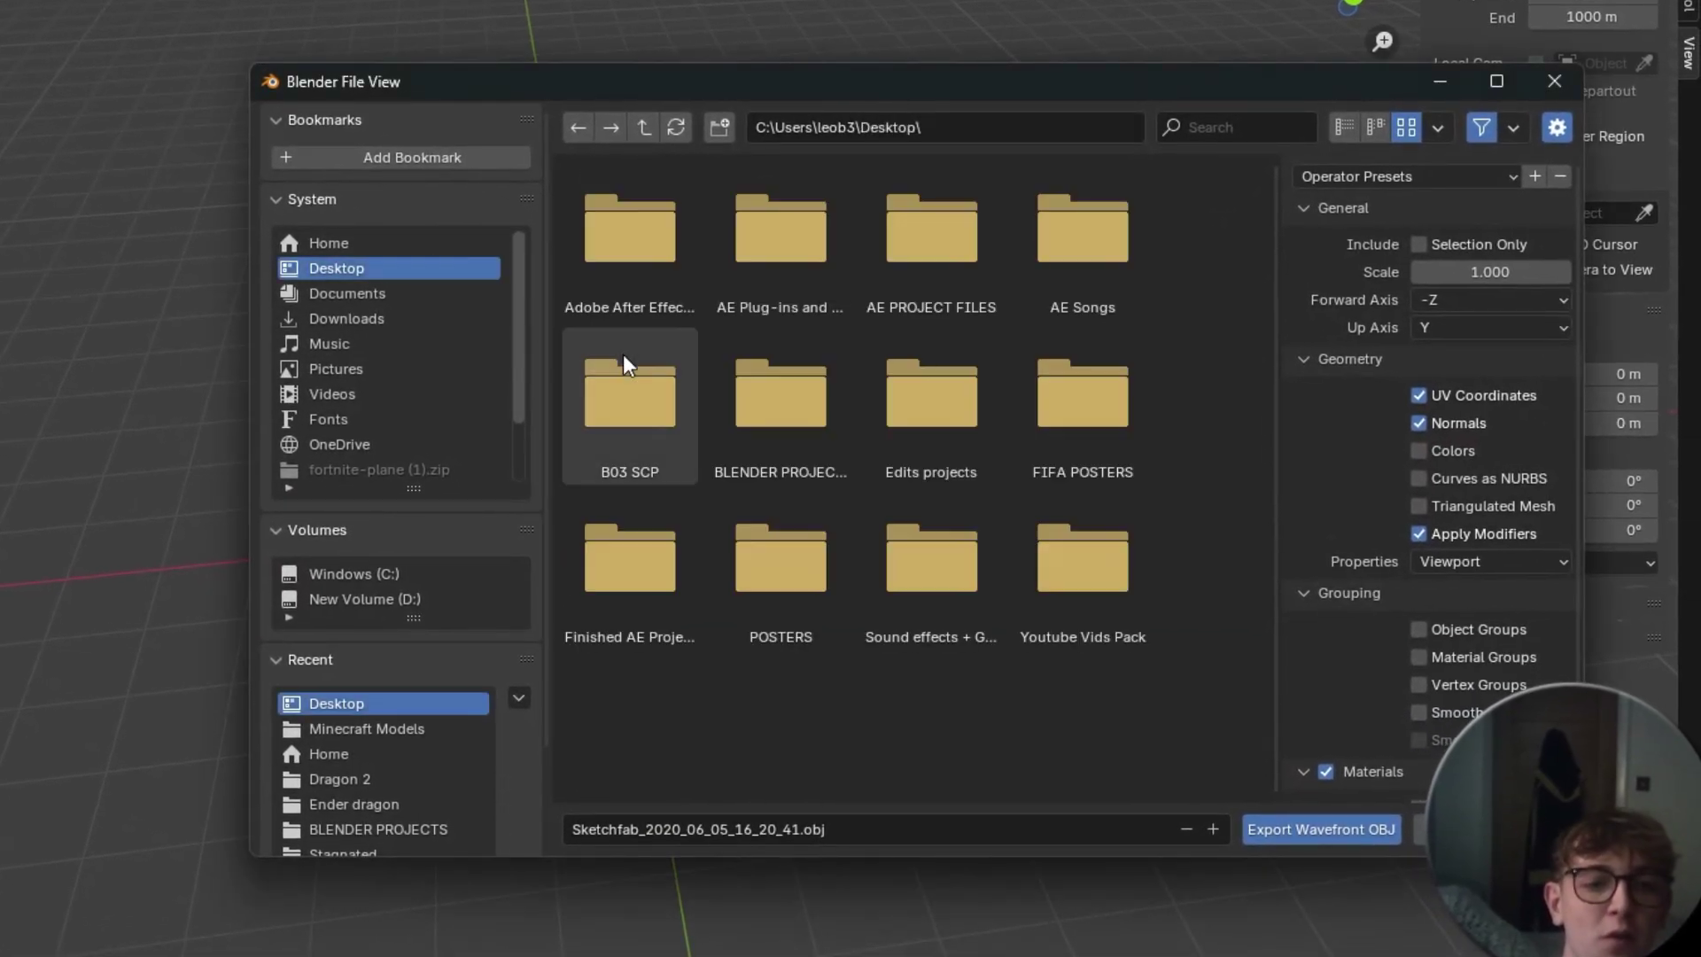
click(872, 825)
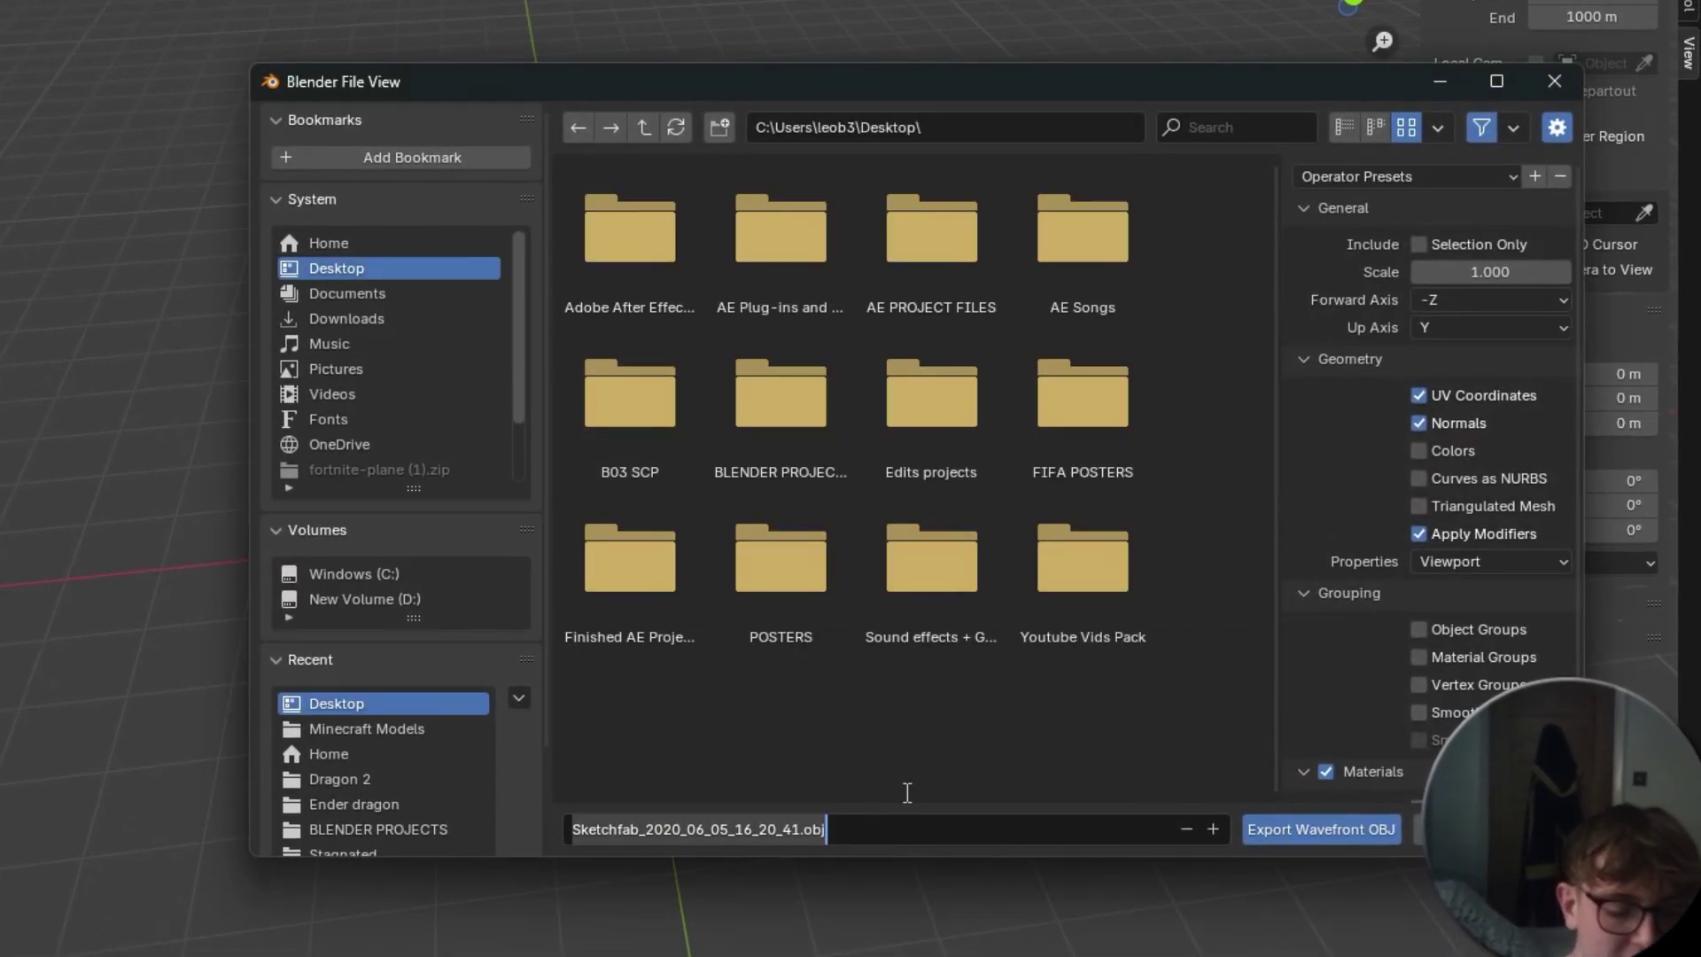
text(Pl)
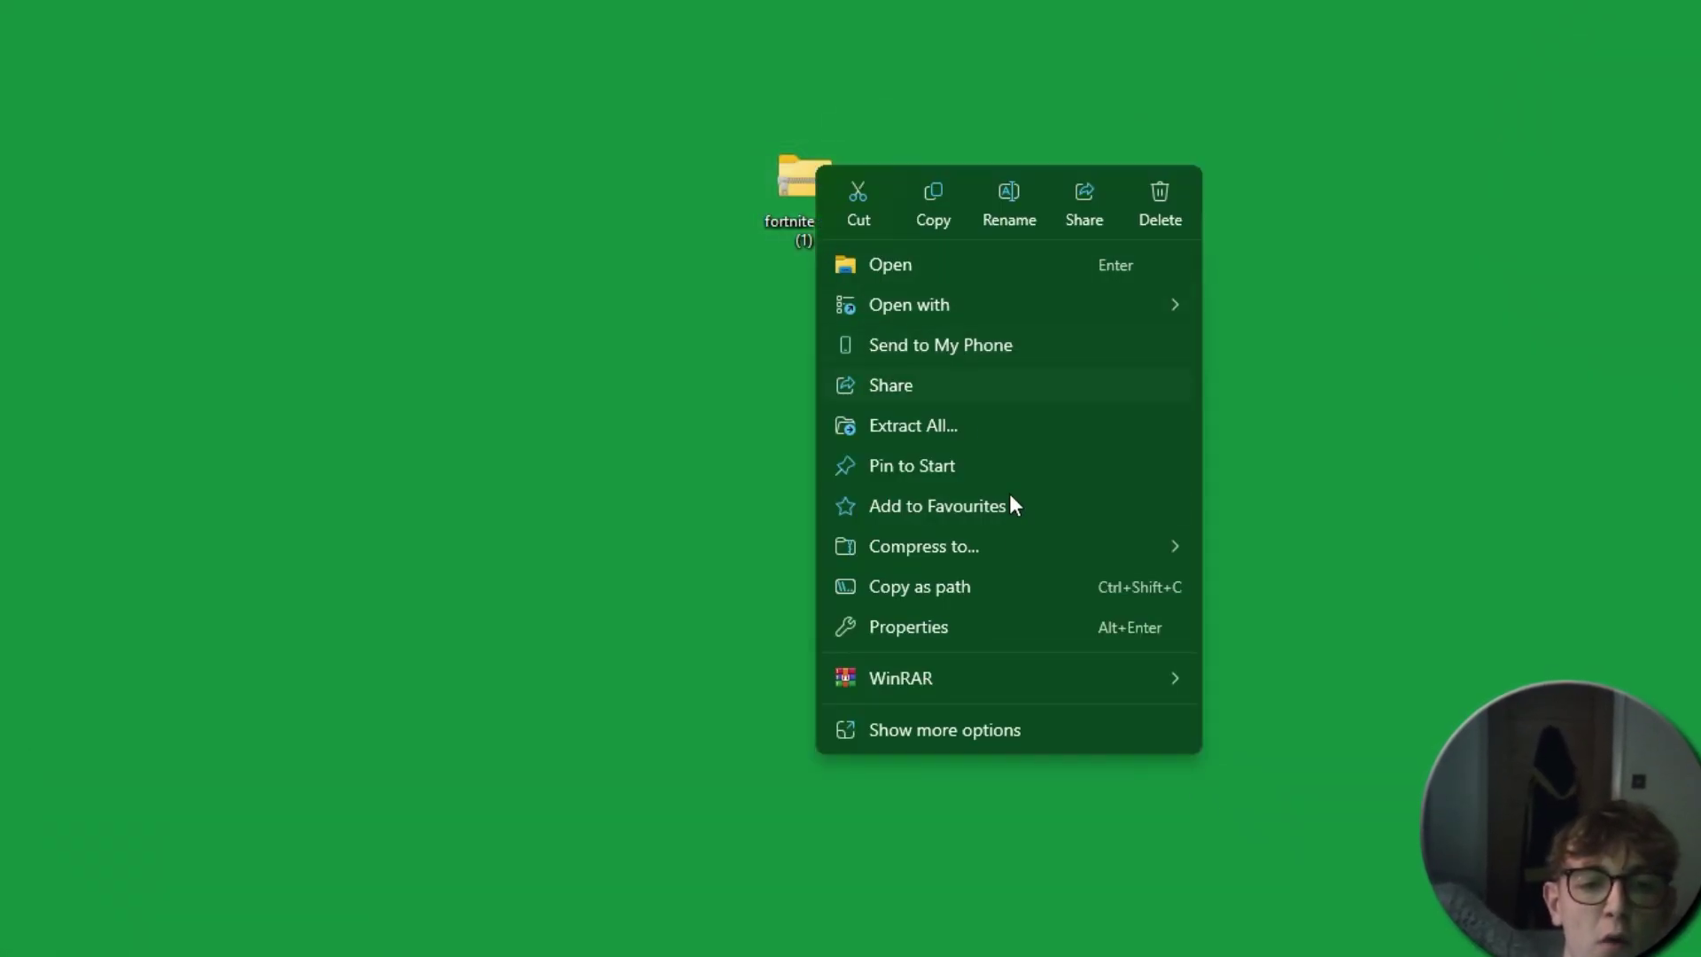
Open the zip's textures folder in WinRAR and drag both T_Biplane images onto the desktop
mouse_move(1104, 684)
click(1438, 683)
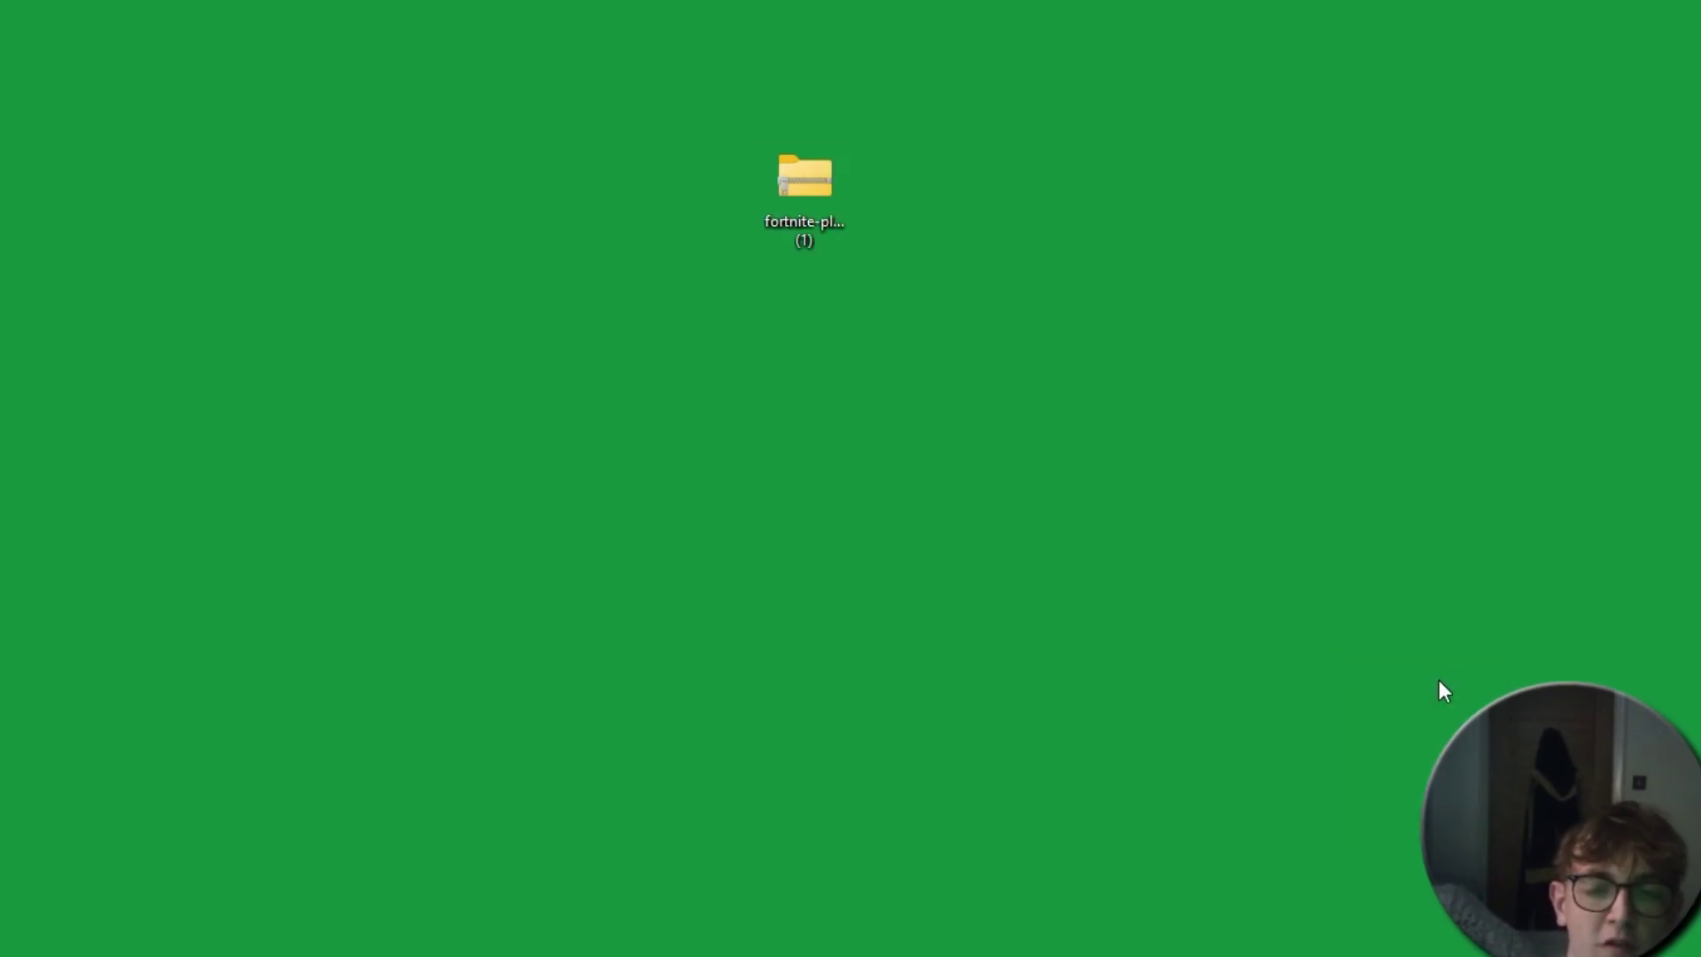
double_click(1374, 374)
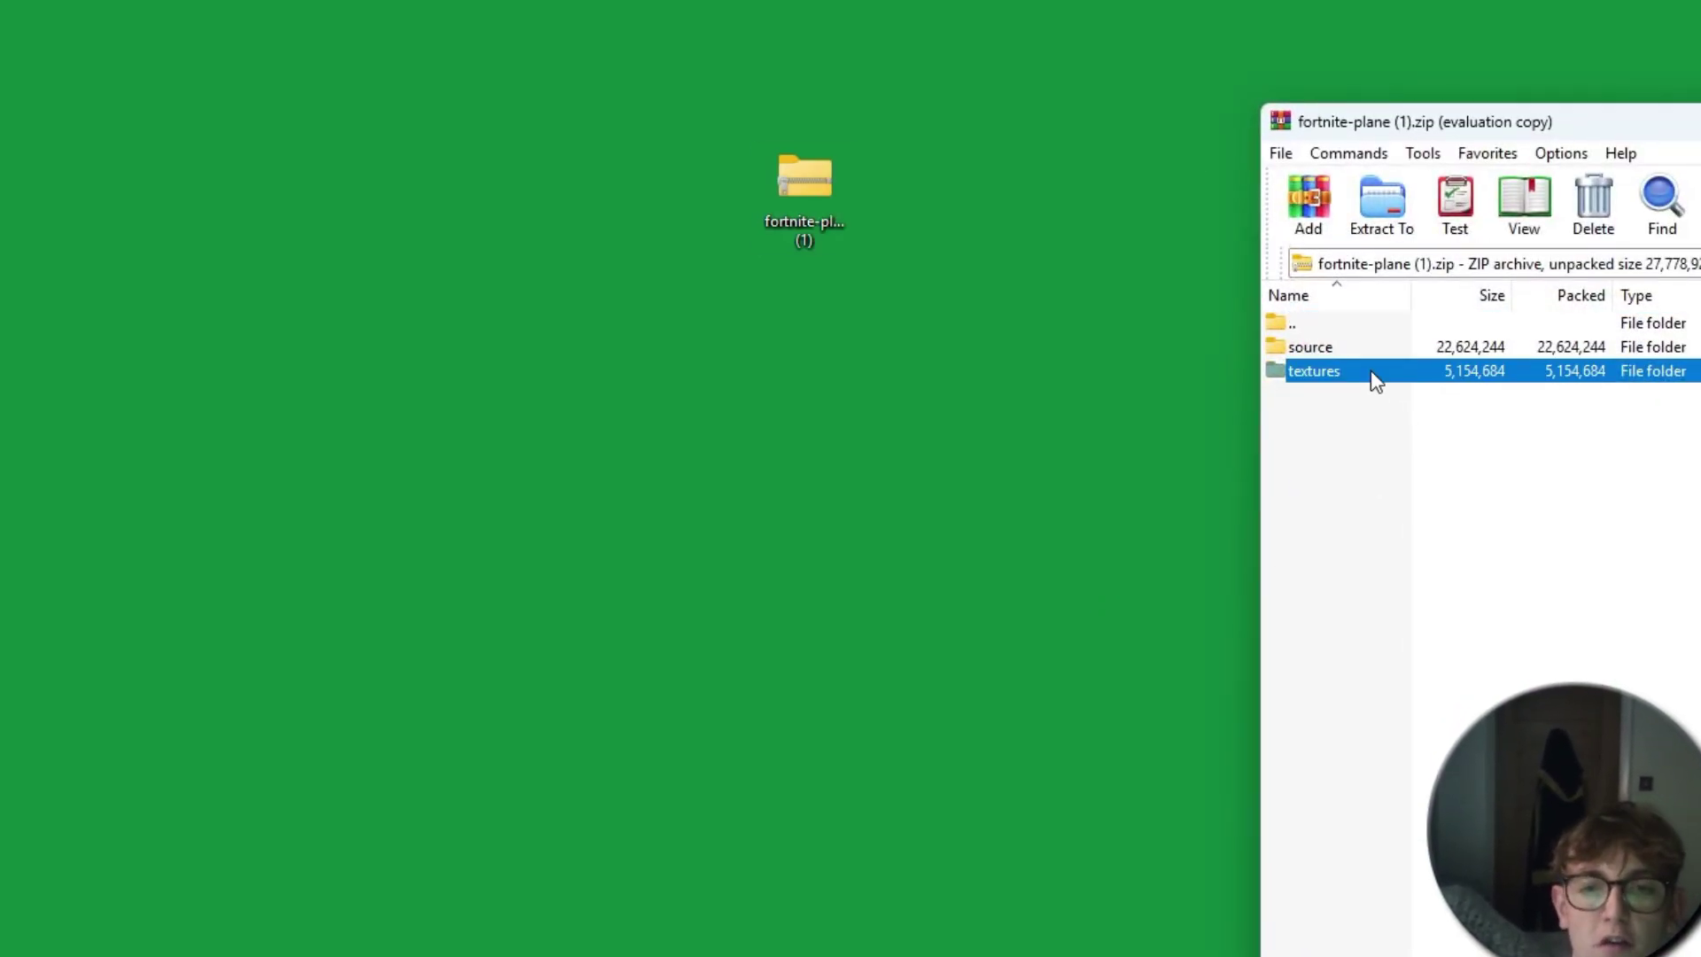
drag(1373, 482, 544, 530)
key(super+d)
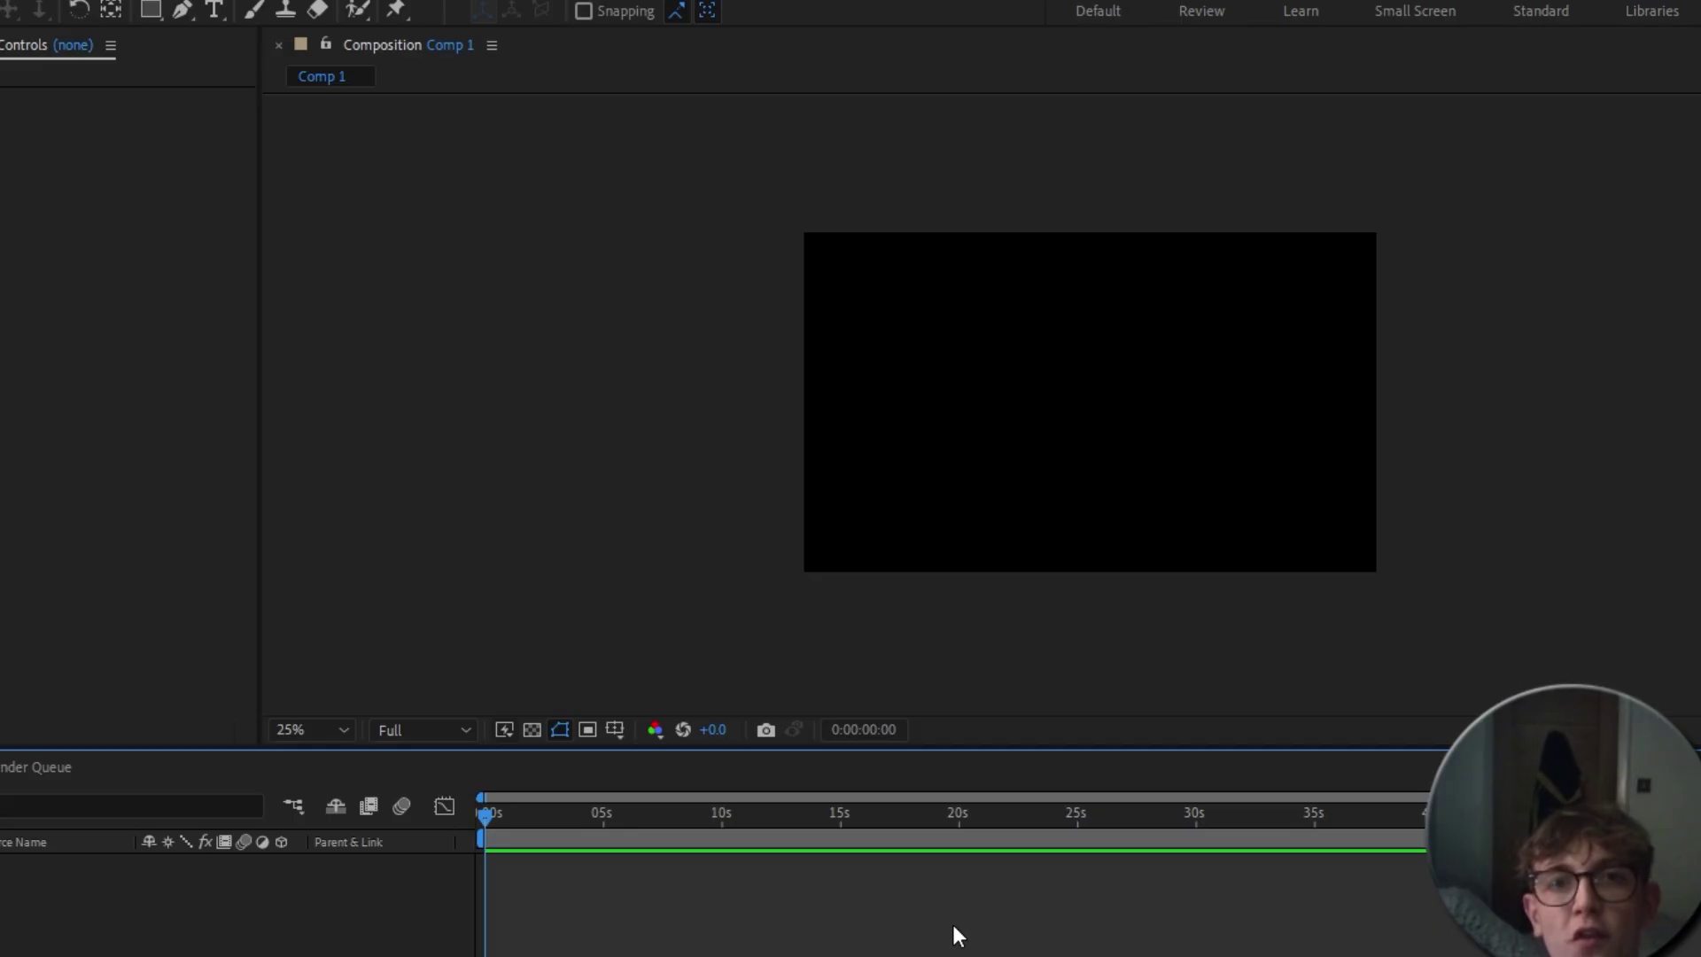
Create a black solid with Ctrl+Y, drag the Element effect onto it, and open Scene Setup
key(ctrl+y)
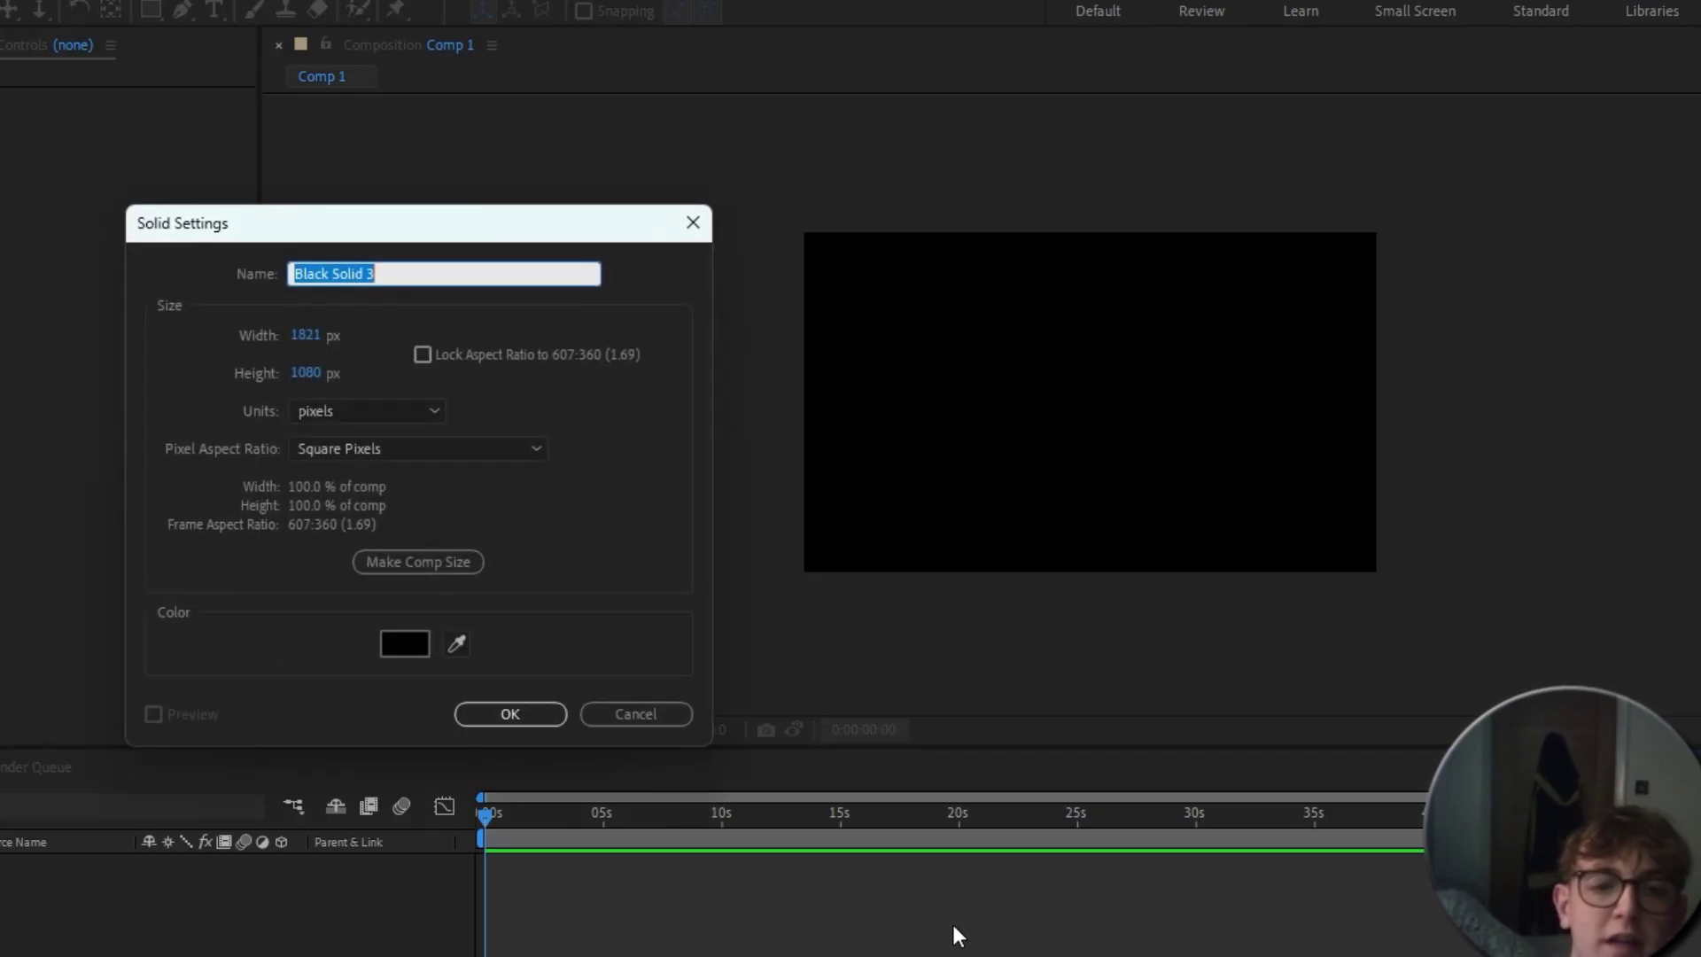
click(536, 714)
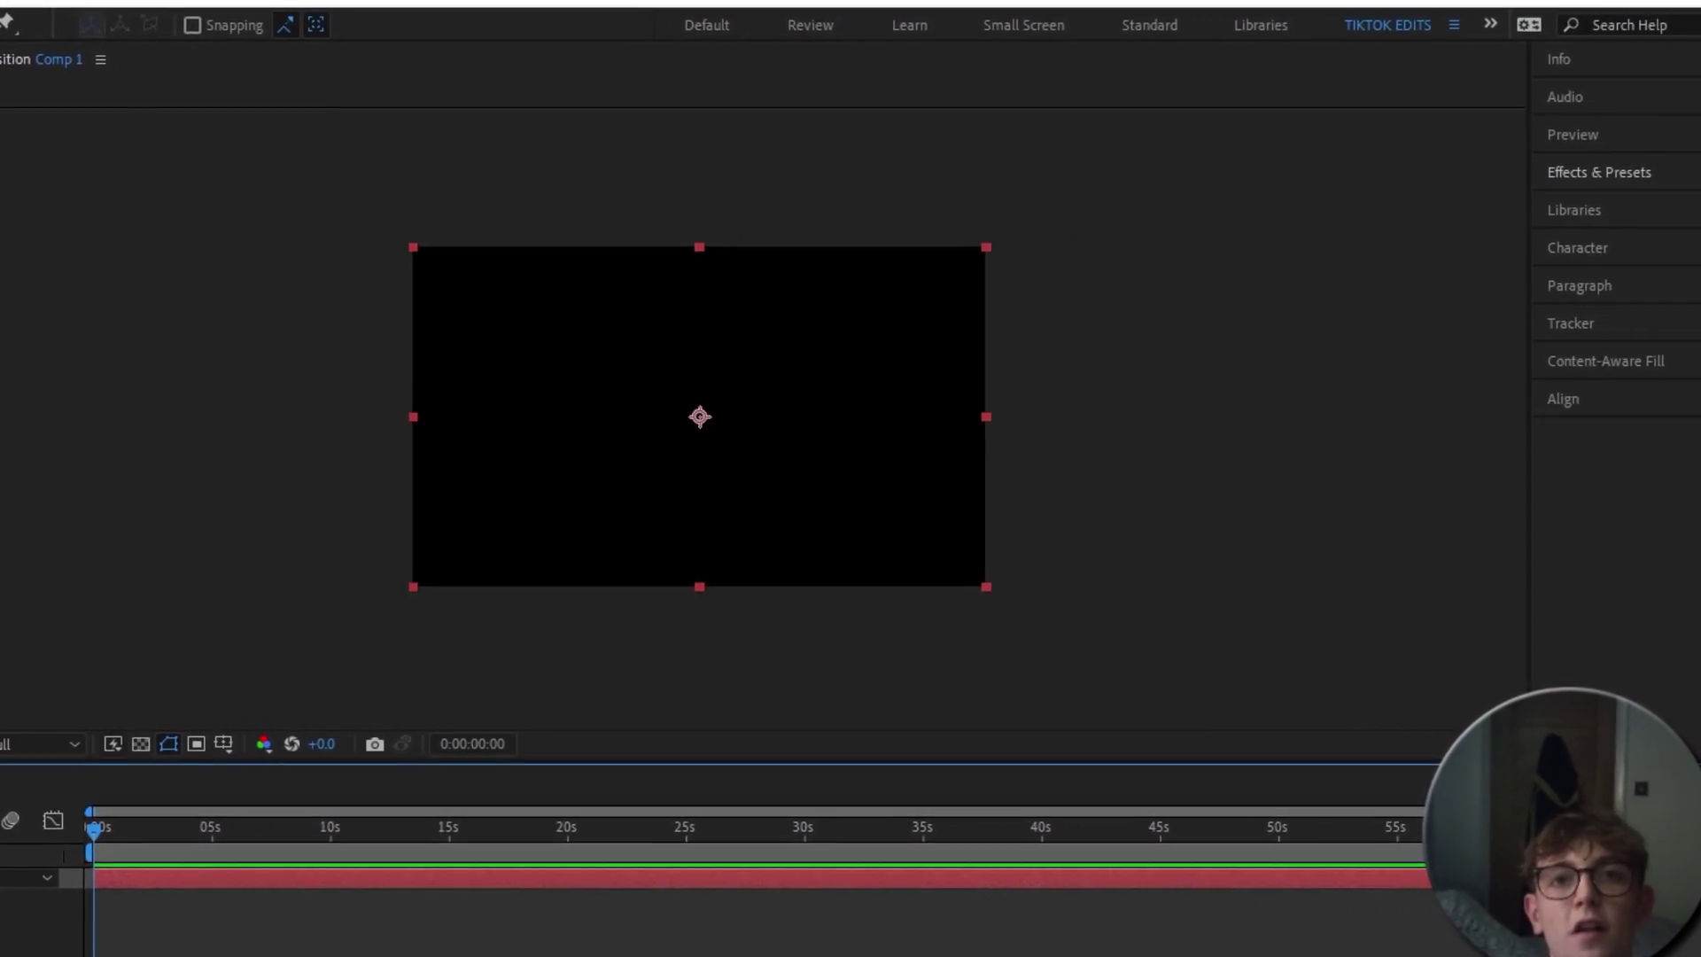
click(1651, 173)
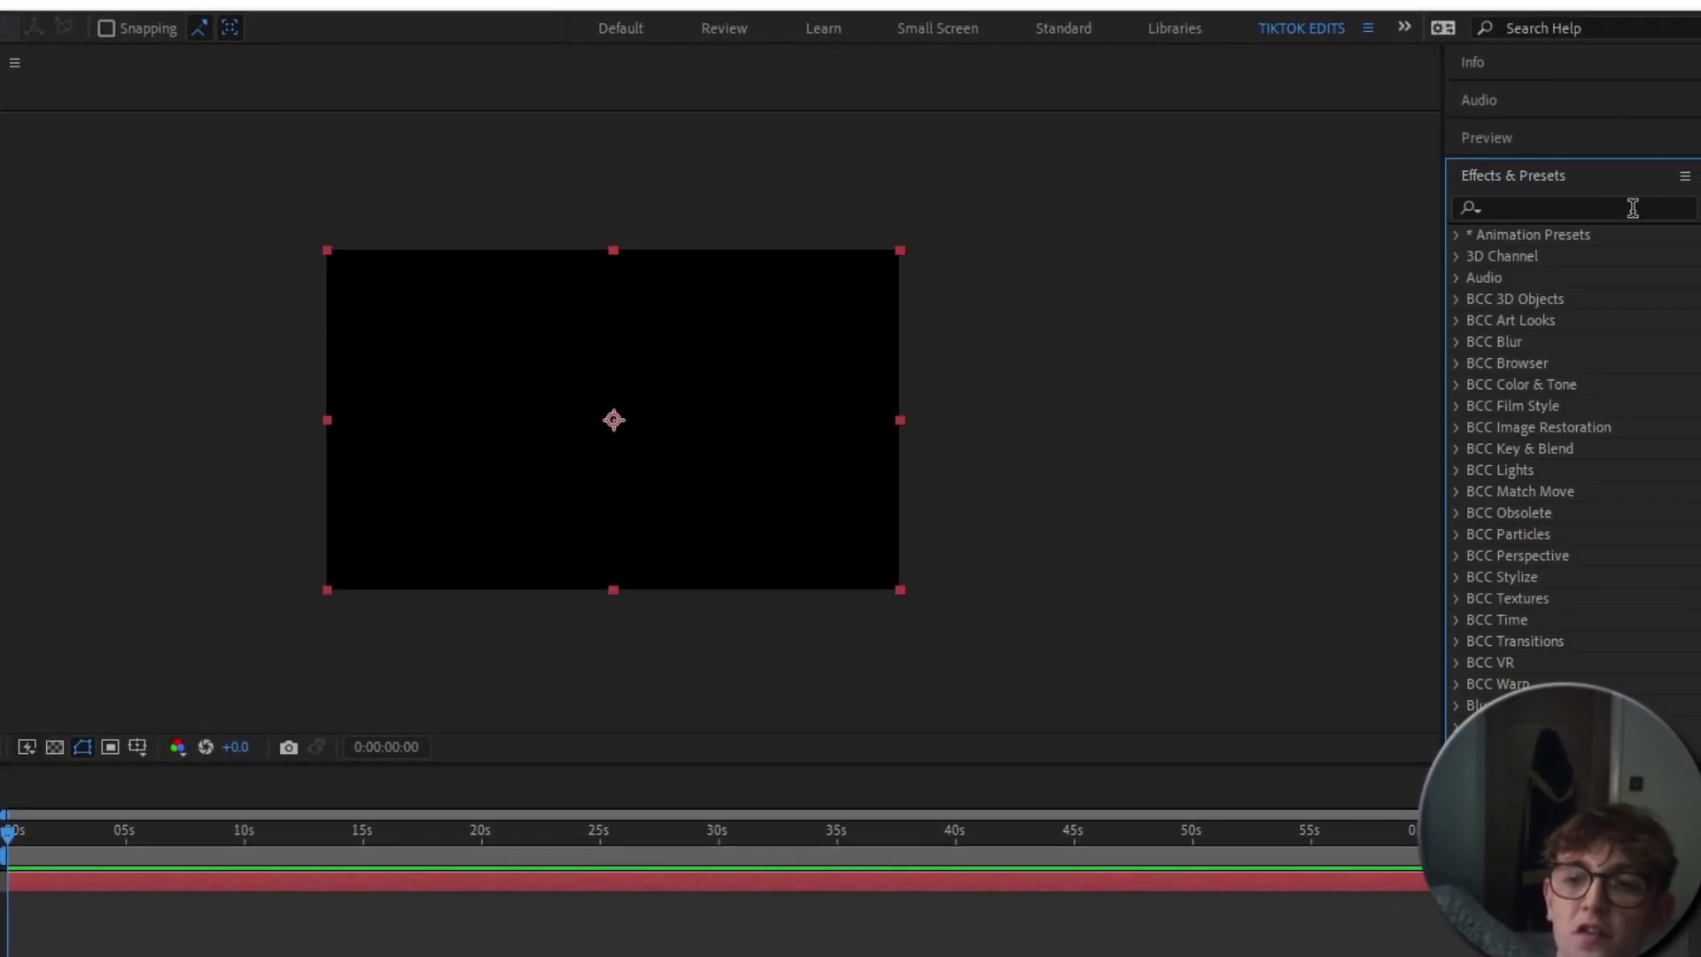
text(element)
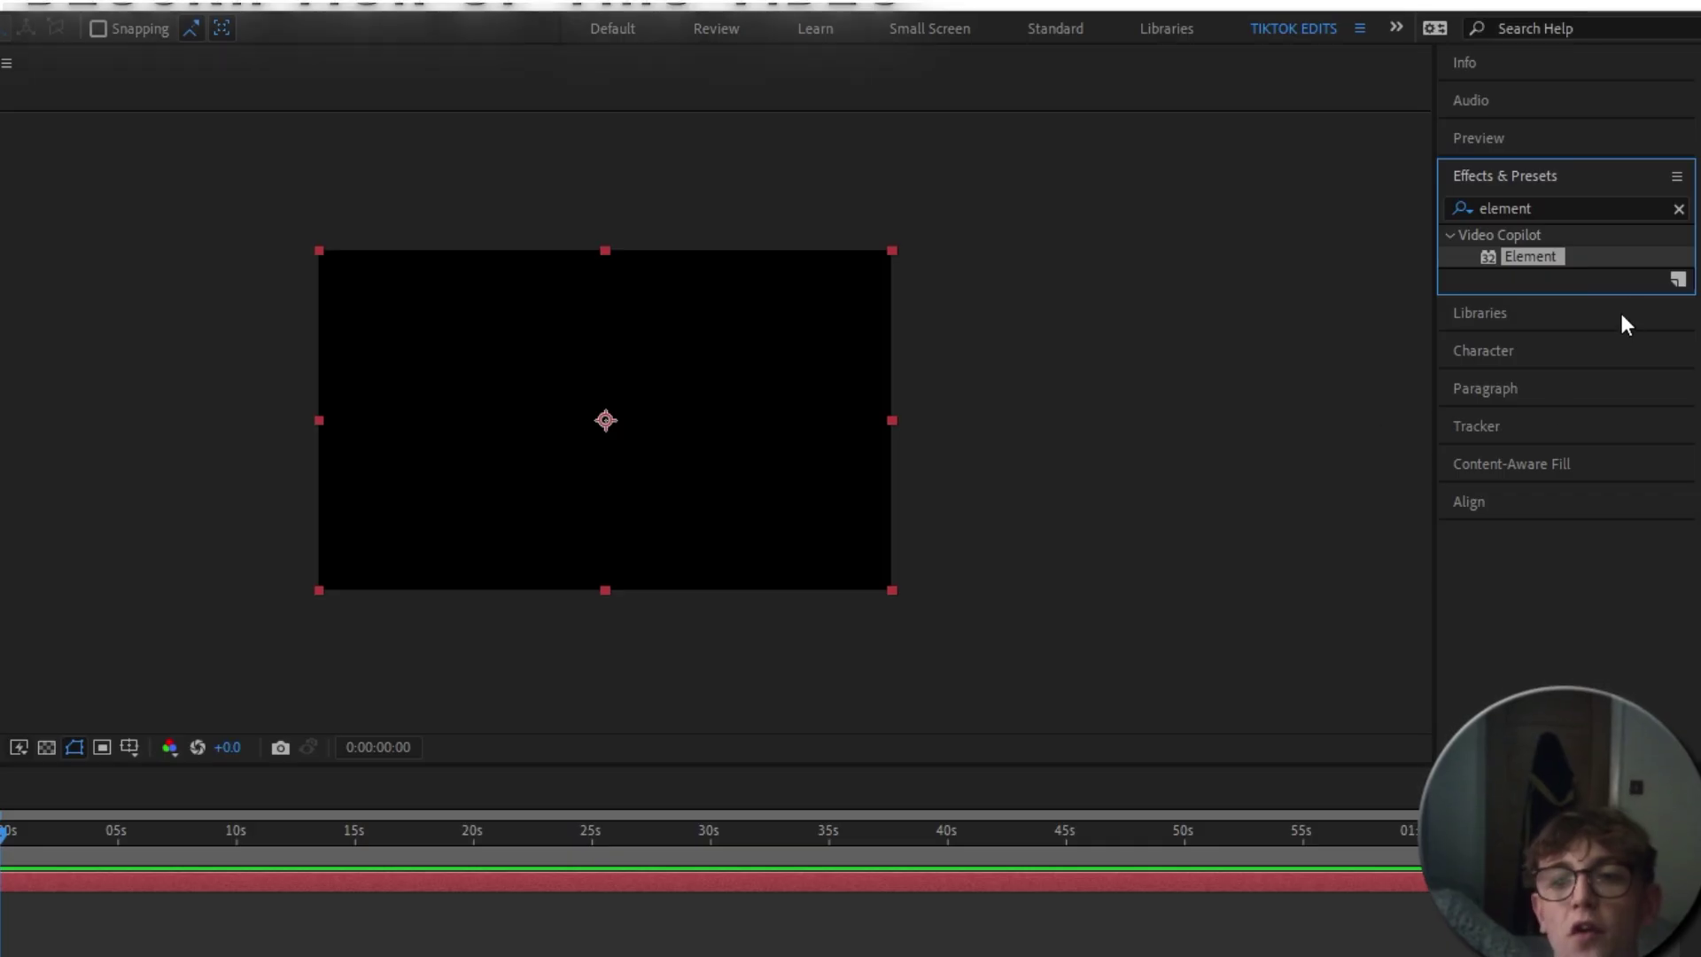
drag(1640, 256, 520, 876)
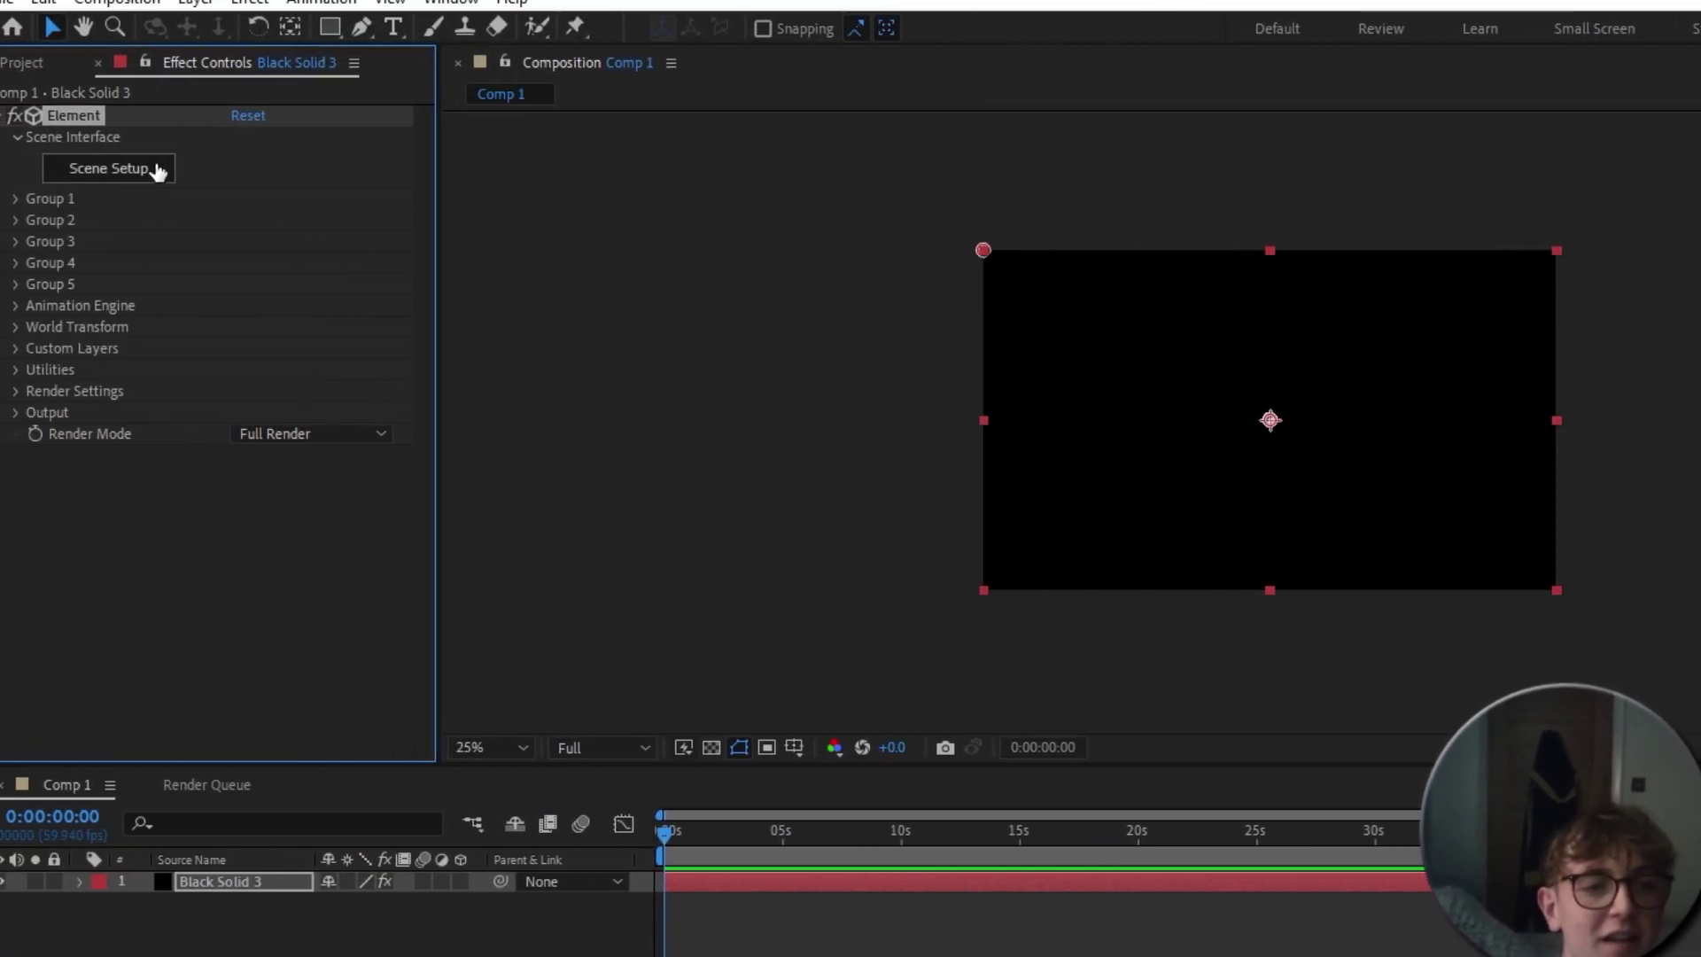
click(148, 167)
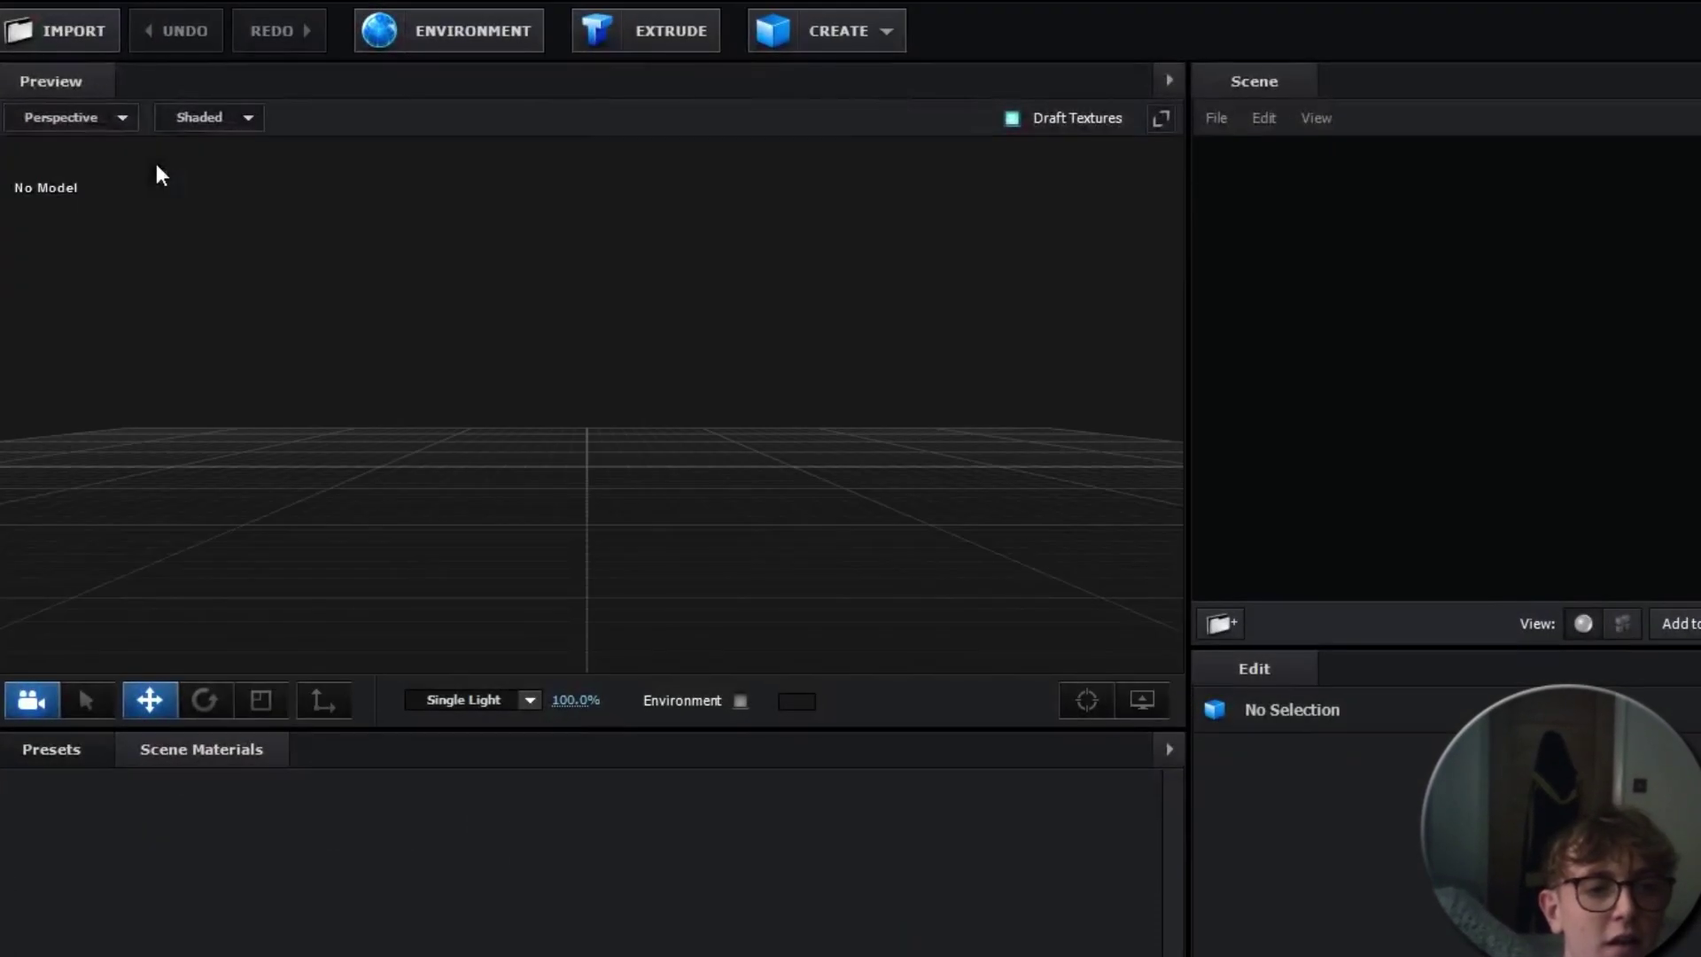
Import Plane.obj from the Desktop with default import preferences and turn on Normalize Size
click(87, 18)
click(208, 23)
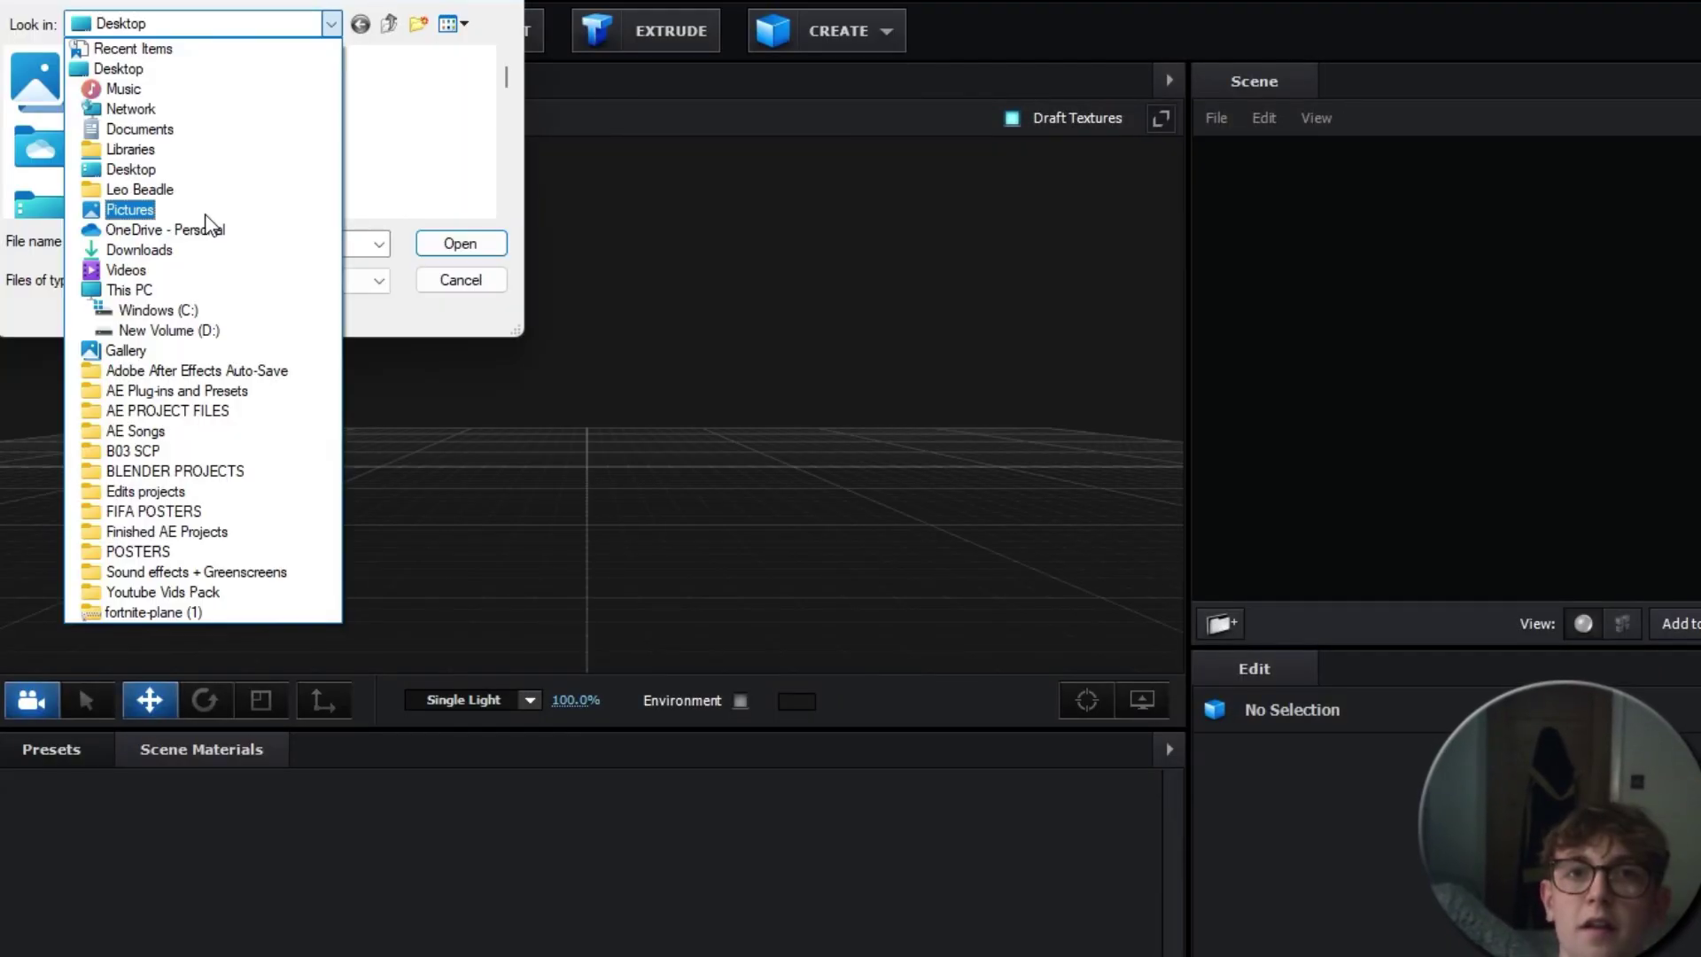
click(199, 68)
scroll(199, 133, down, 5)
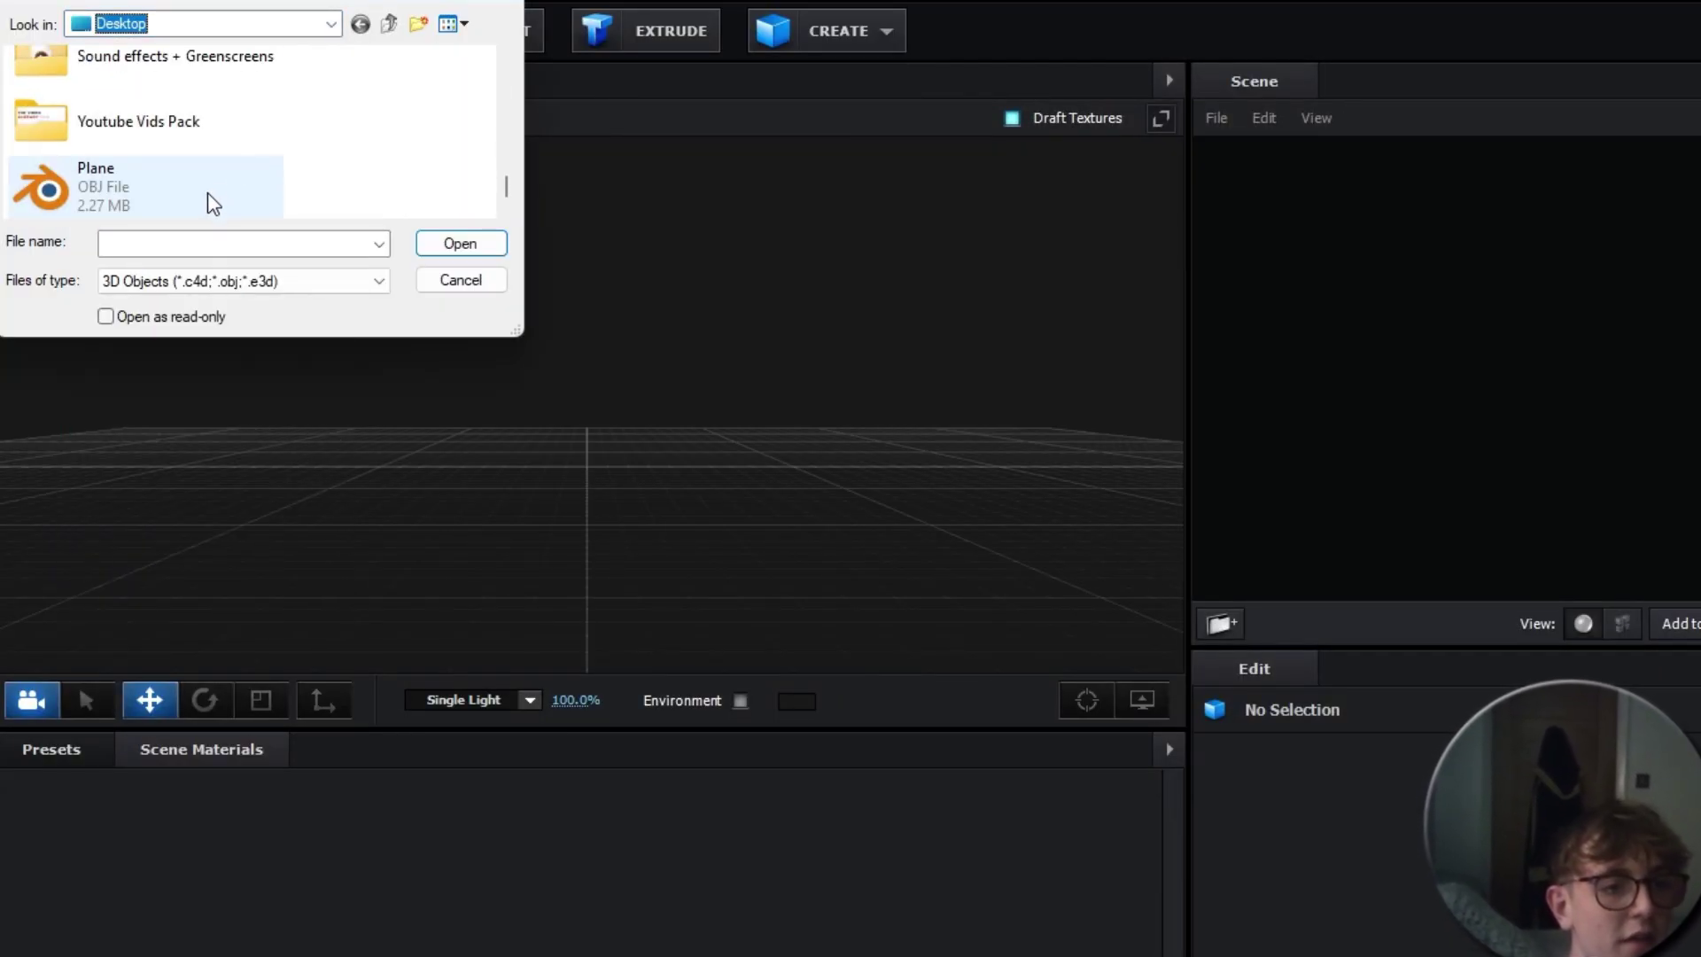
double_click(210, 185)
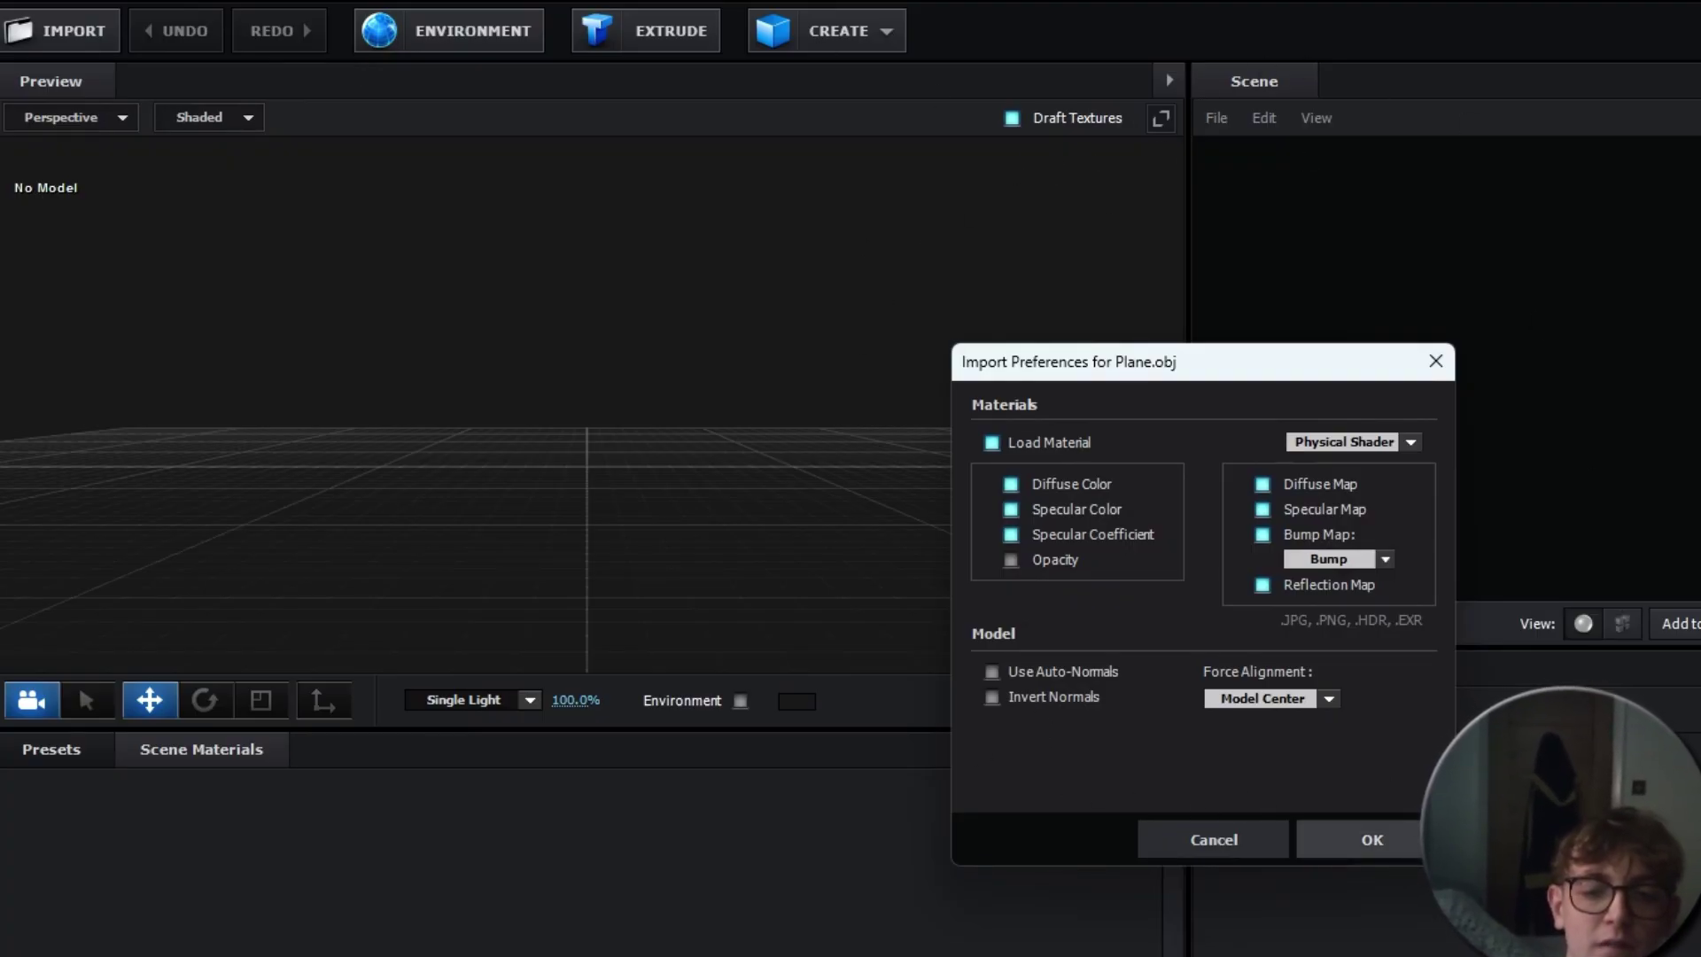
key(Return)
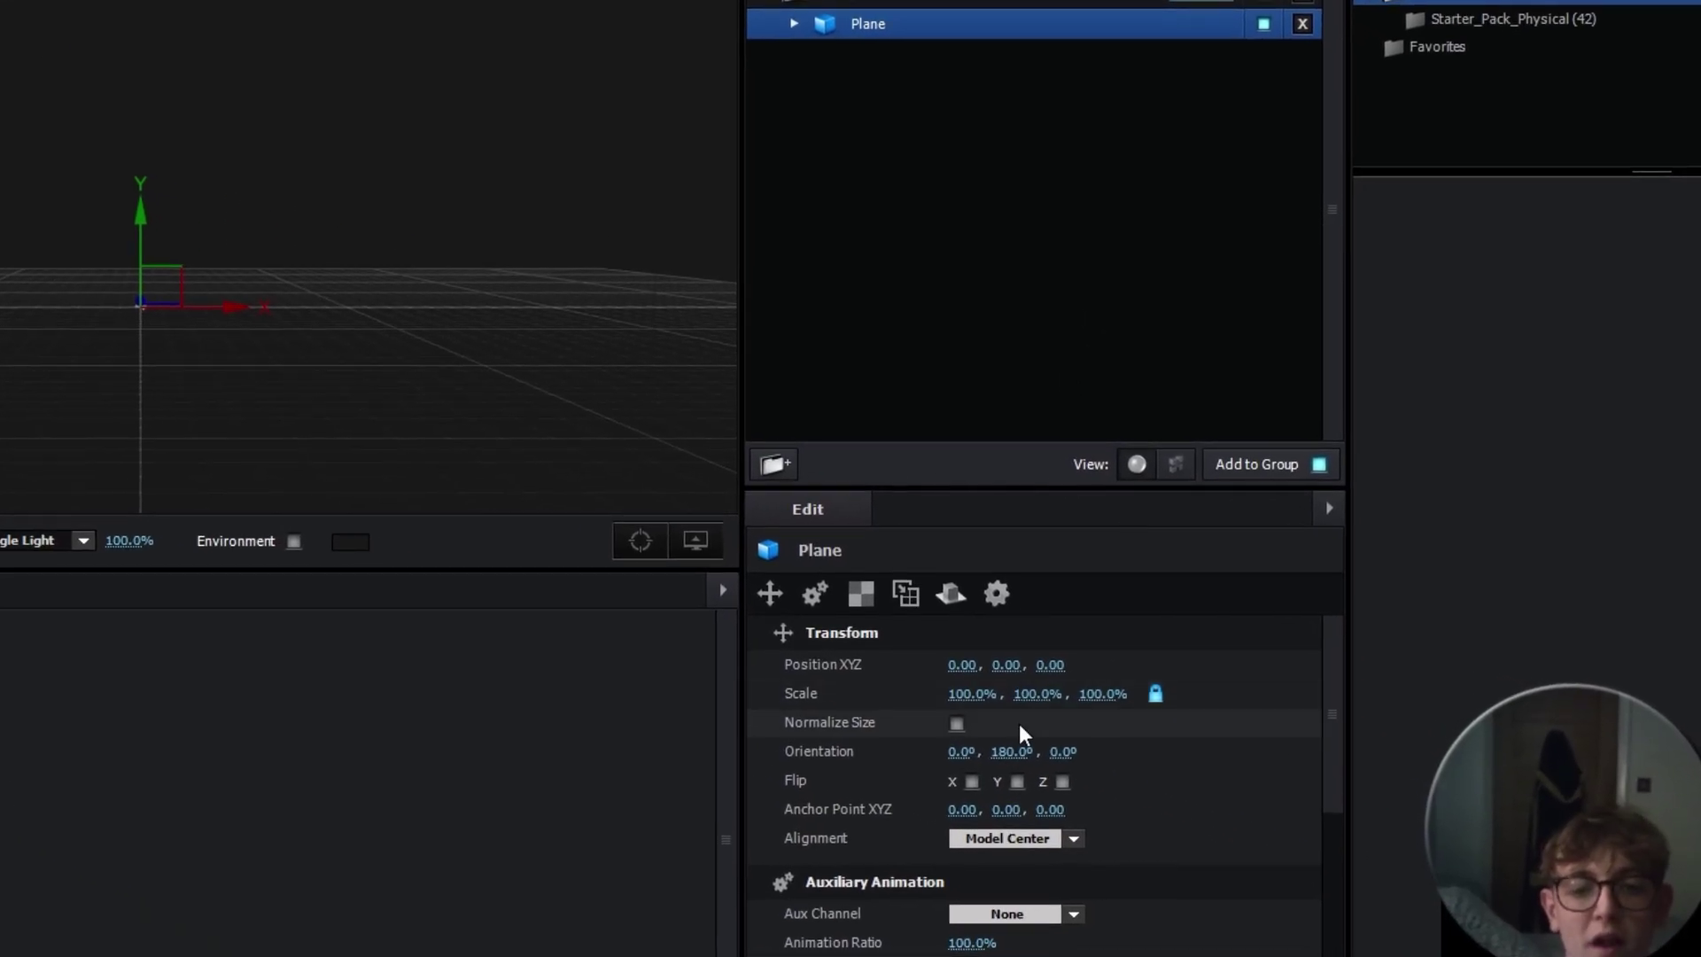
click(954, 725)
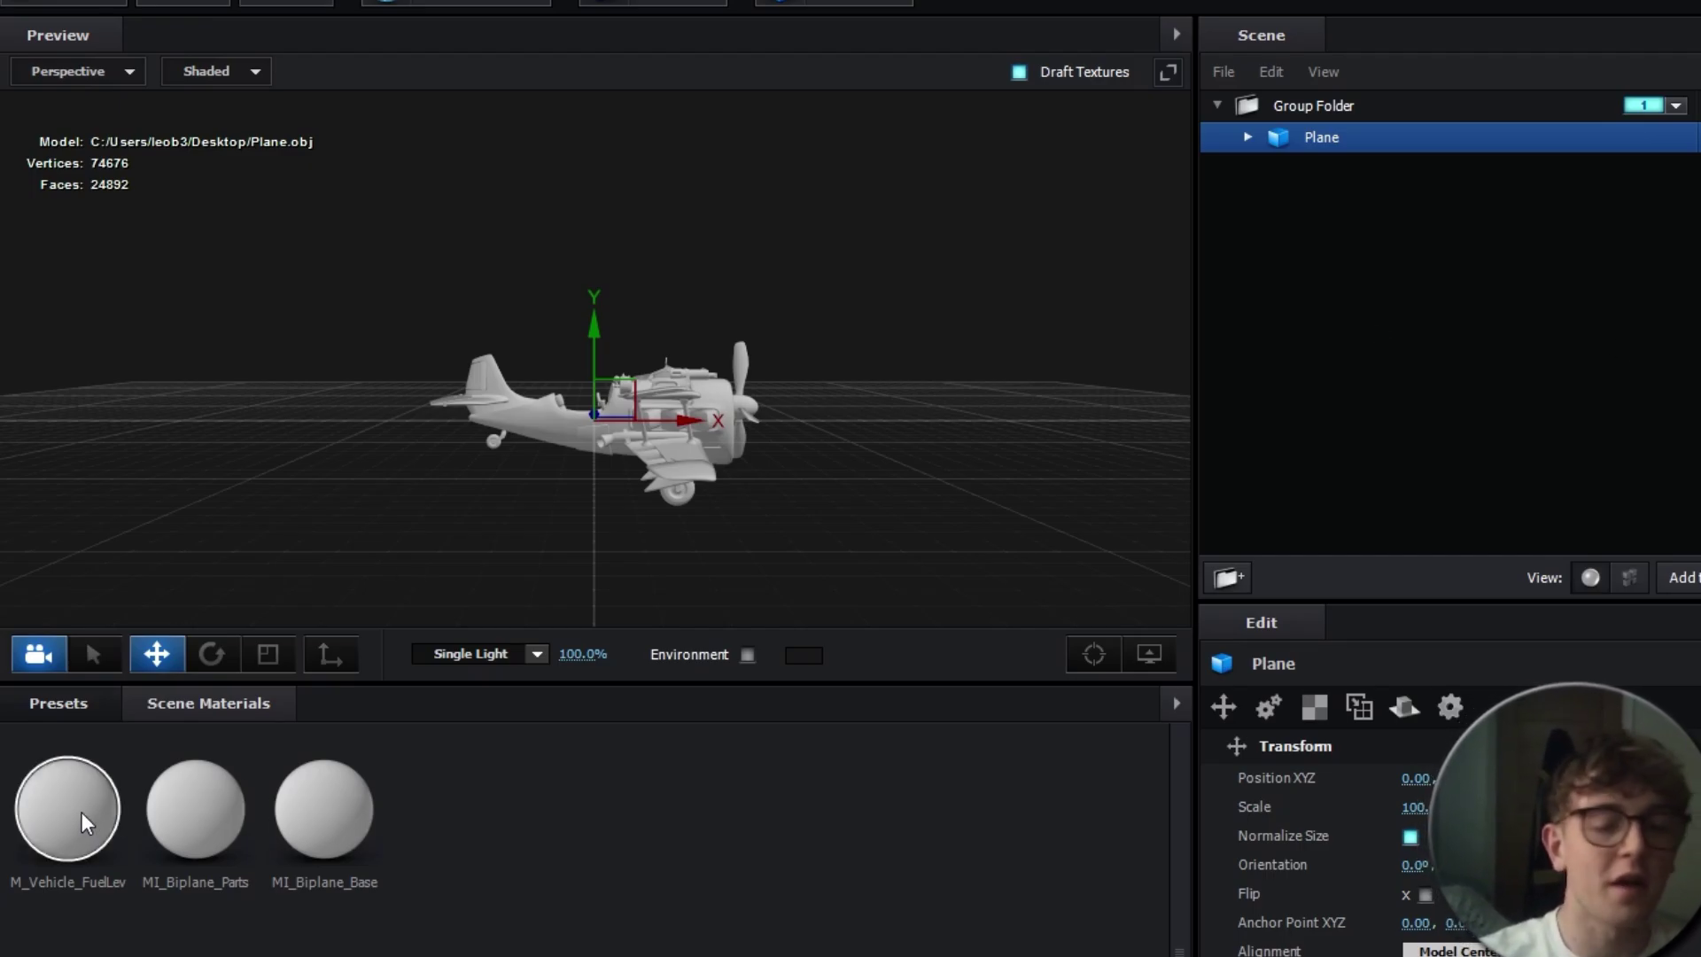
Assign T_Biplane_Base_D.tga as the diffuse texture of the M_Vehicle_FuelLevel material
click(59, 806)
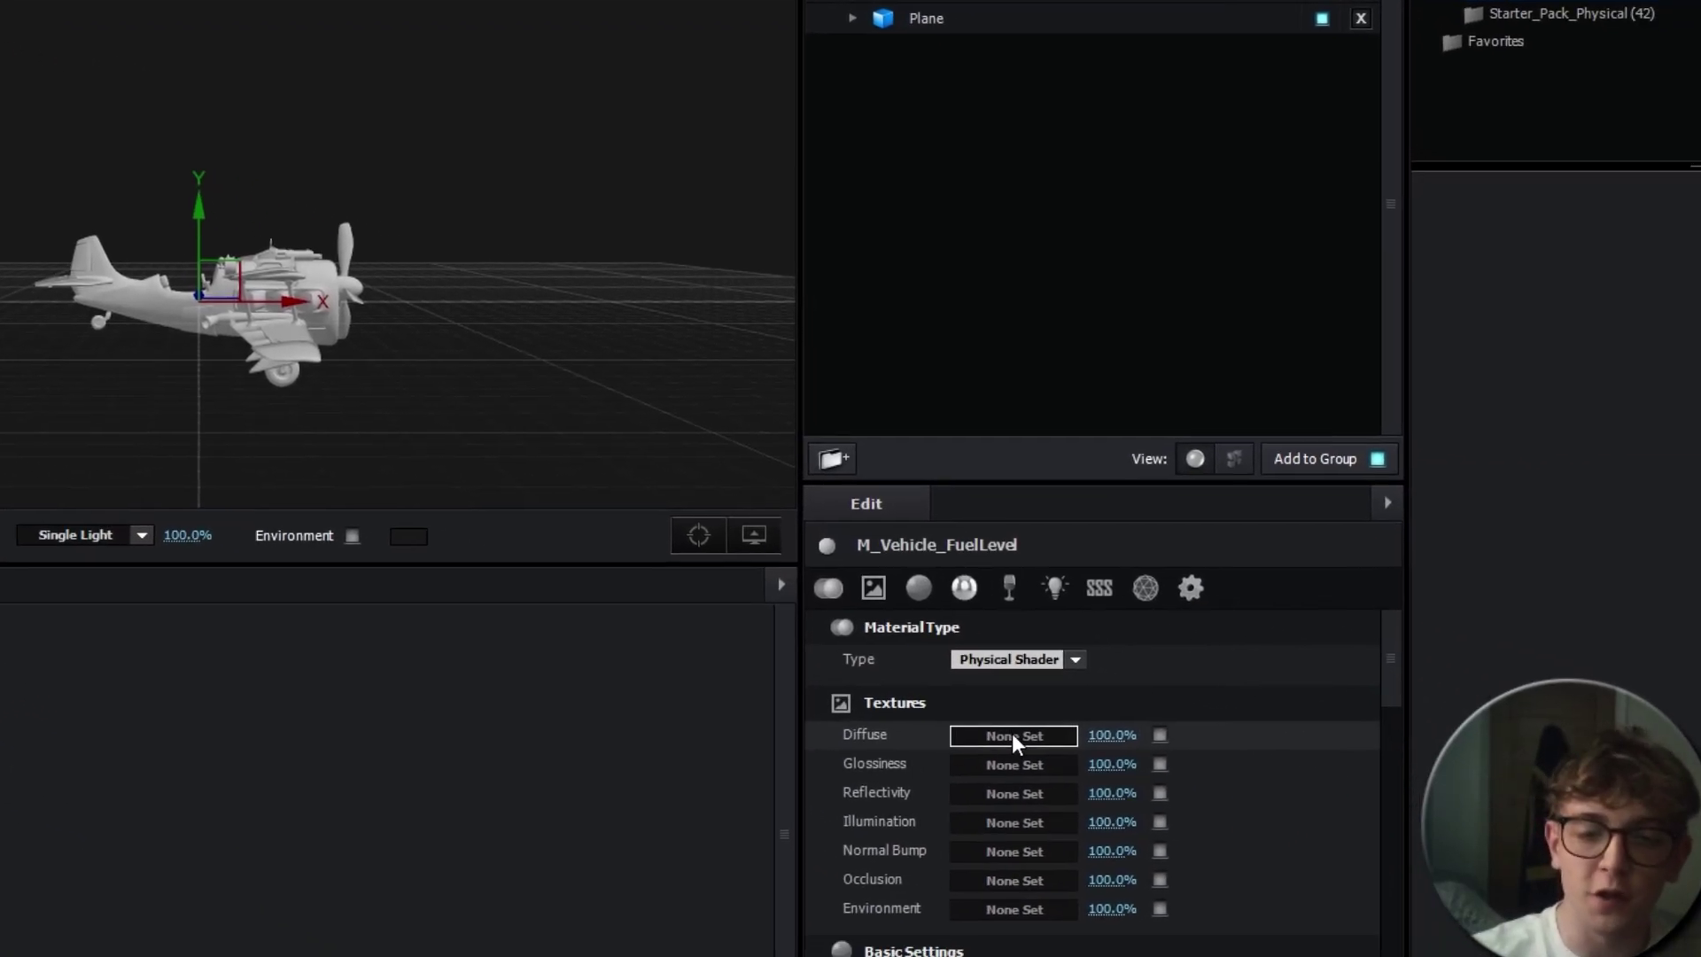
click(1003, 733)
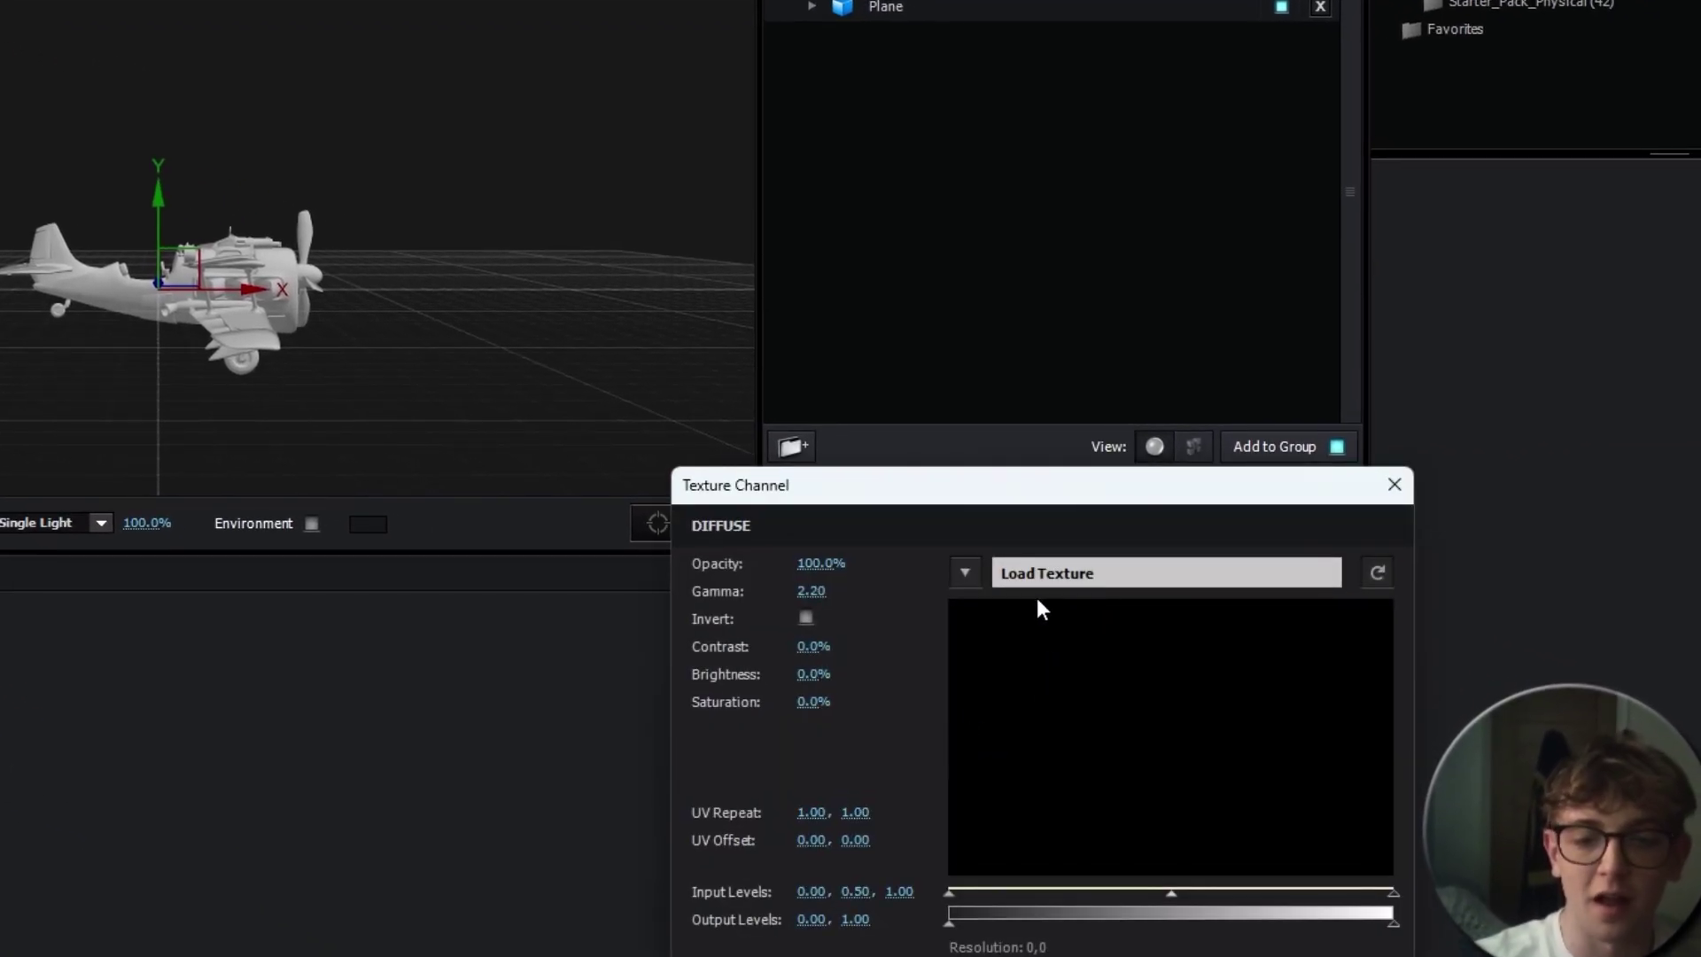
click(1015, 569)
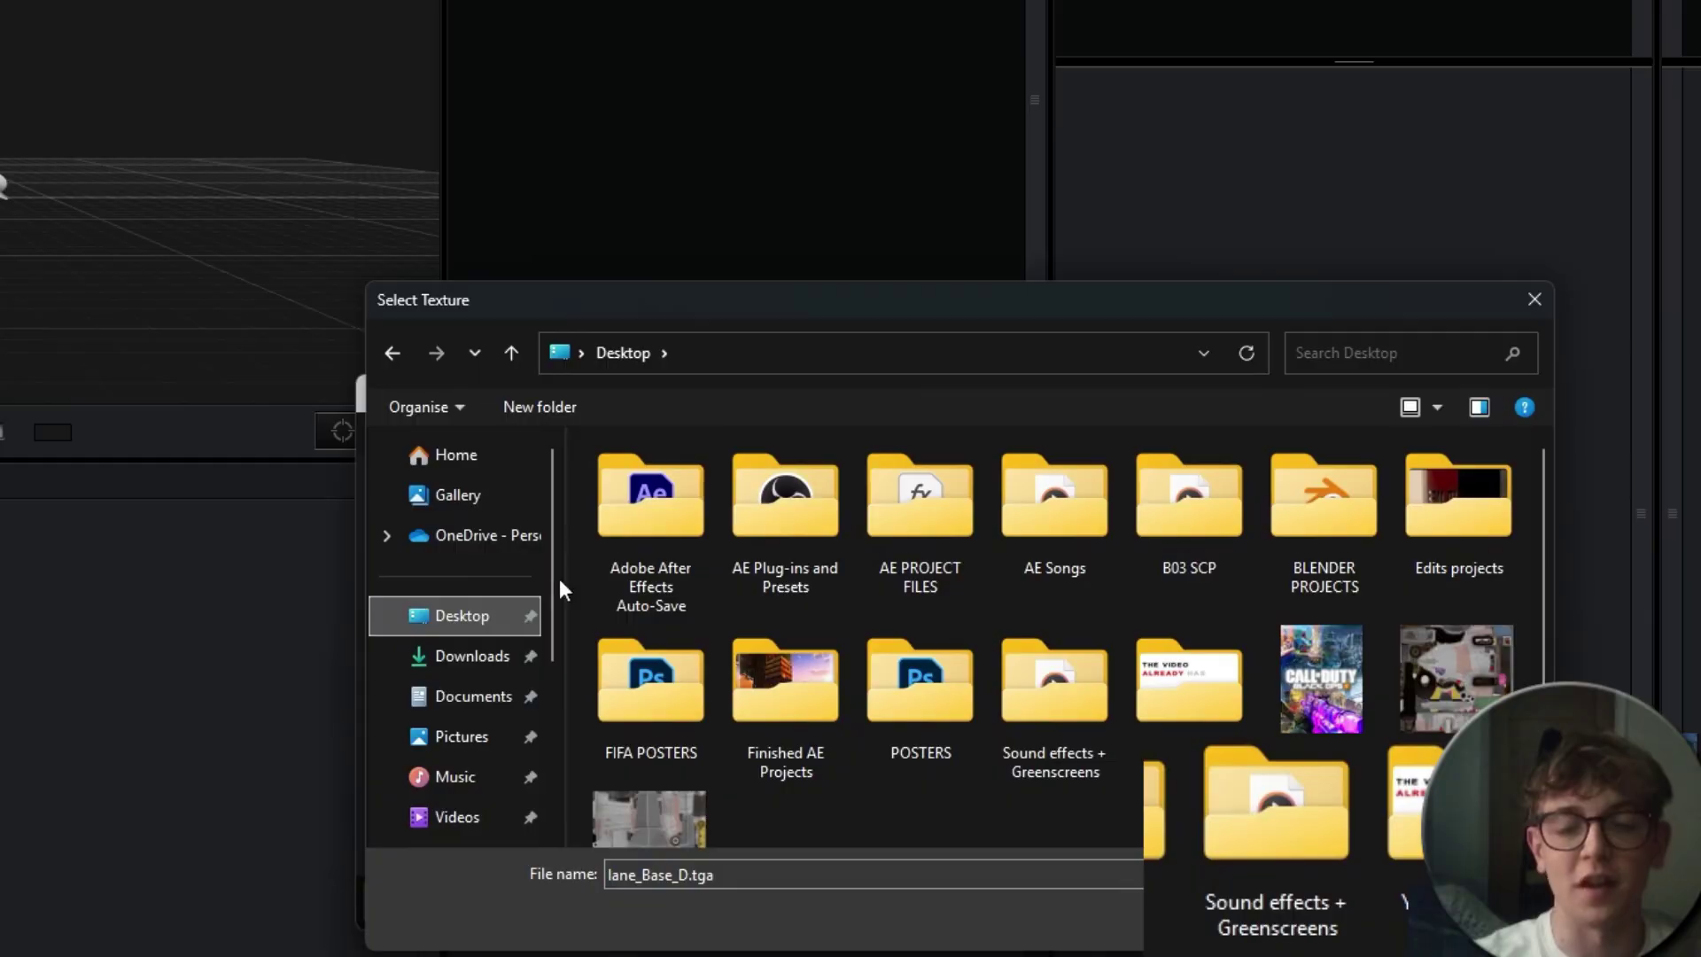
scroll(1284, 612, down, 1)
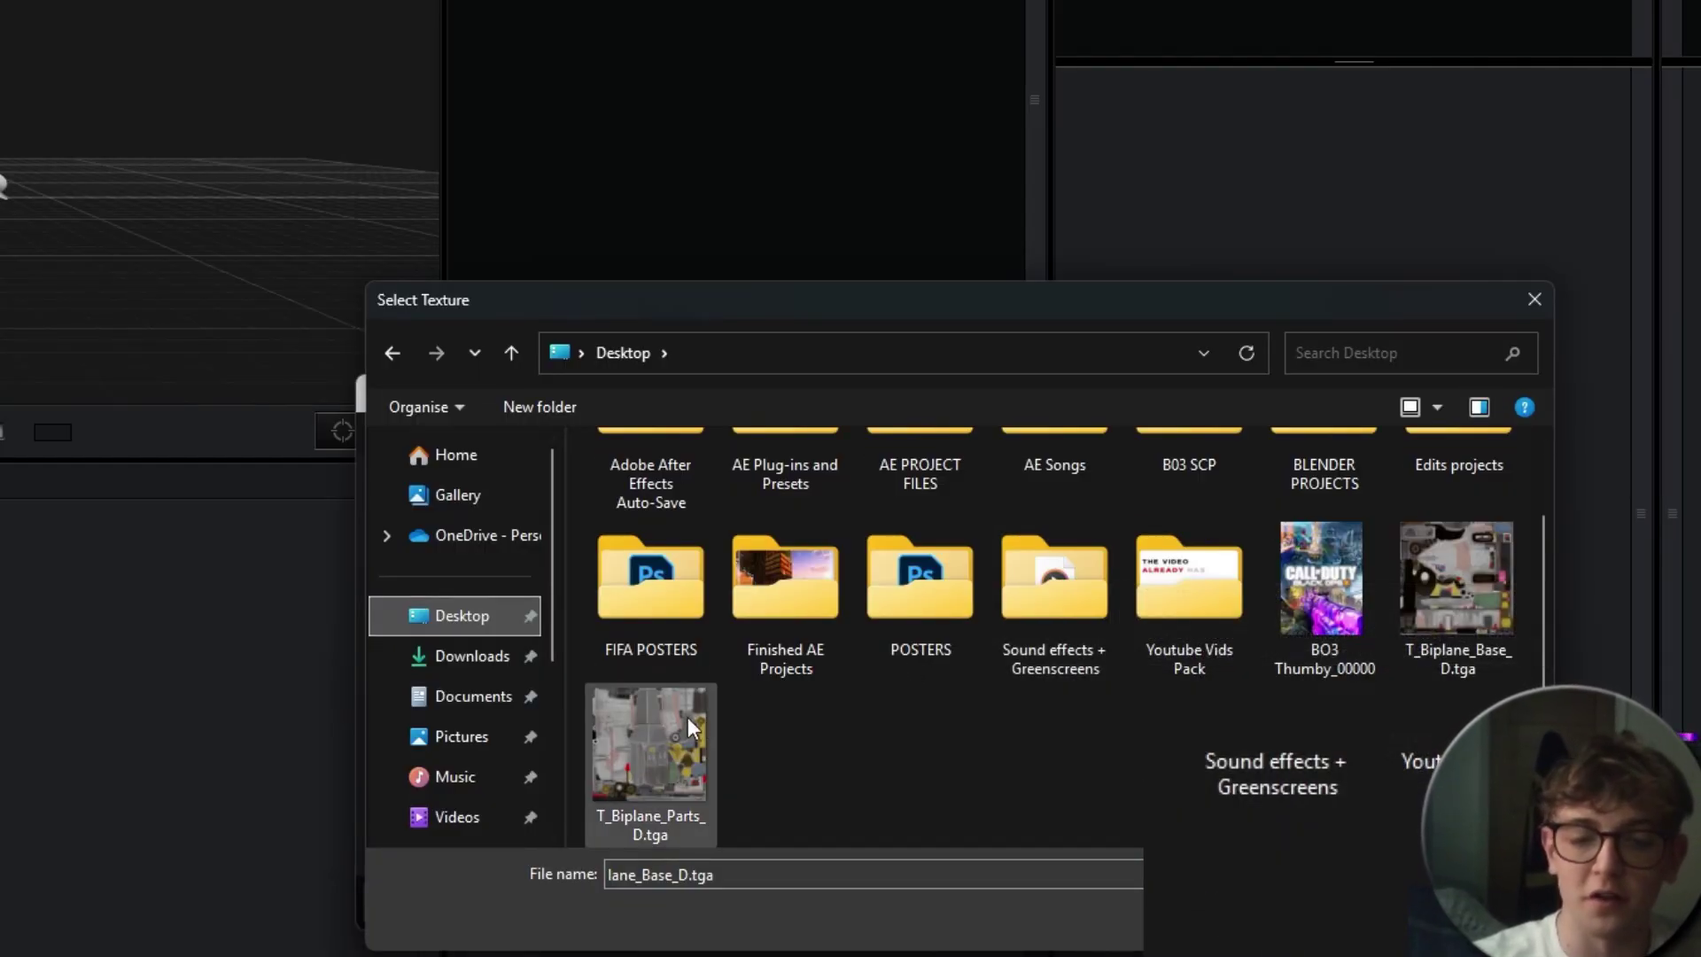
double_click(1448, 553)
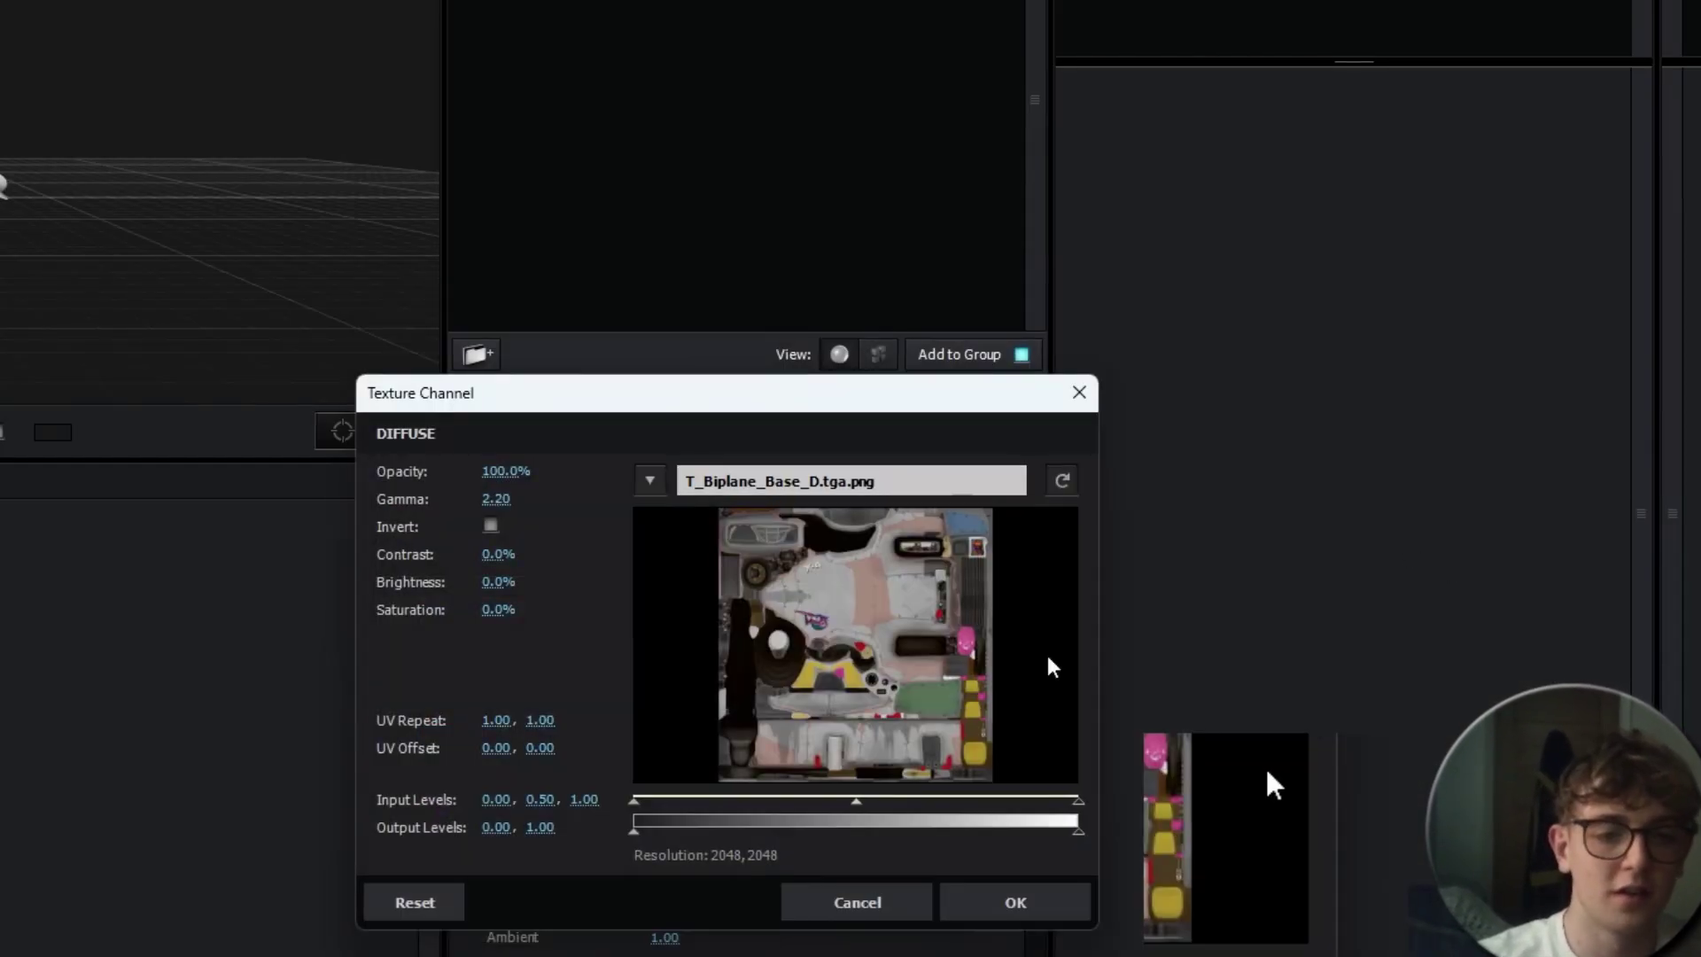
click(1053, 888)
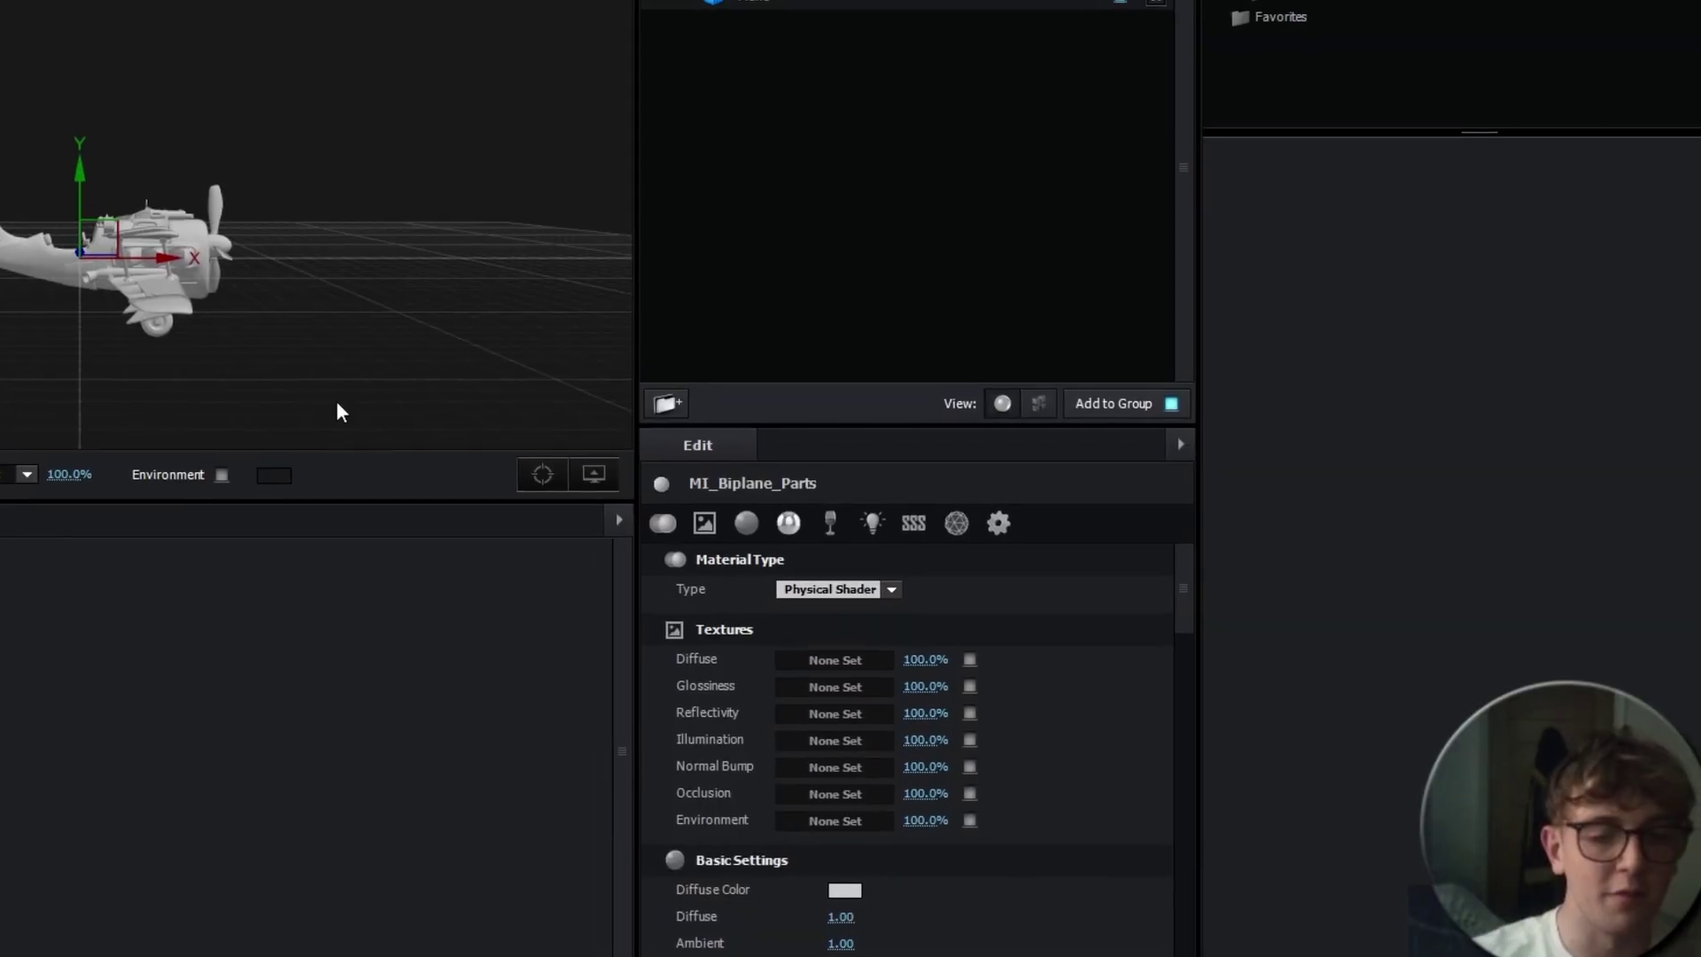
Give the M_Biplane_Parts material its biplane parts diffuse texture
click(896, 671)
click(1134, 556)
double_click(1066, 620)
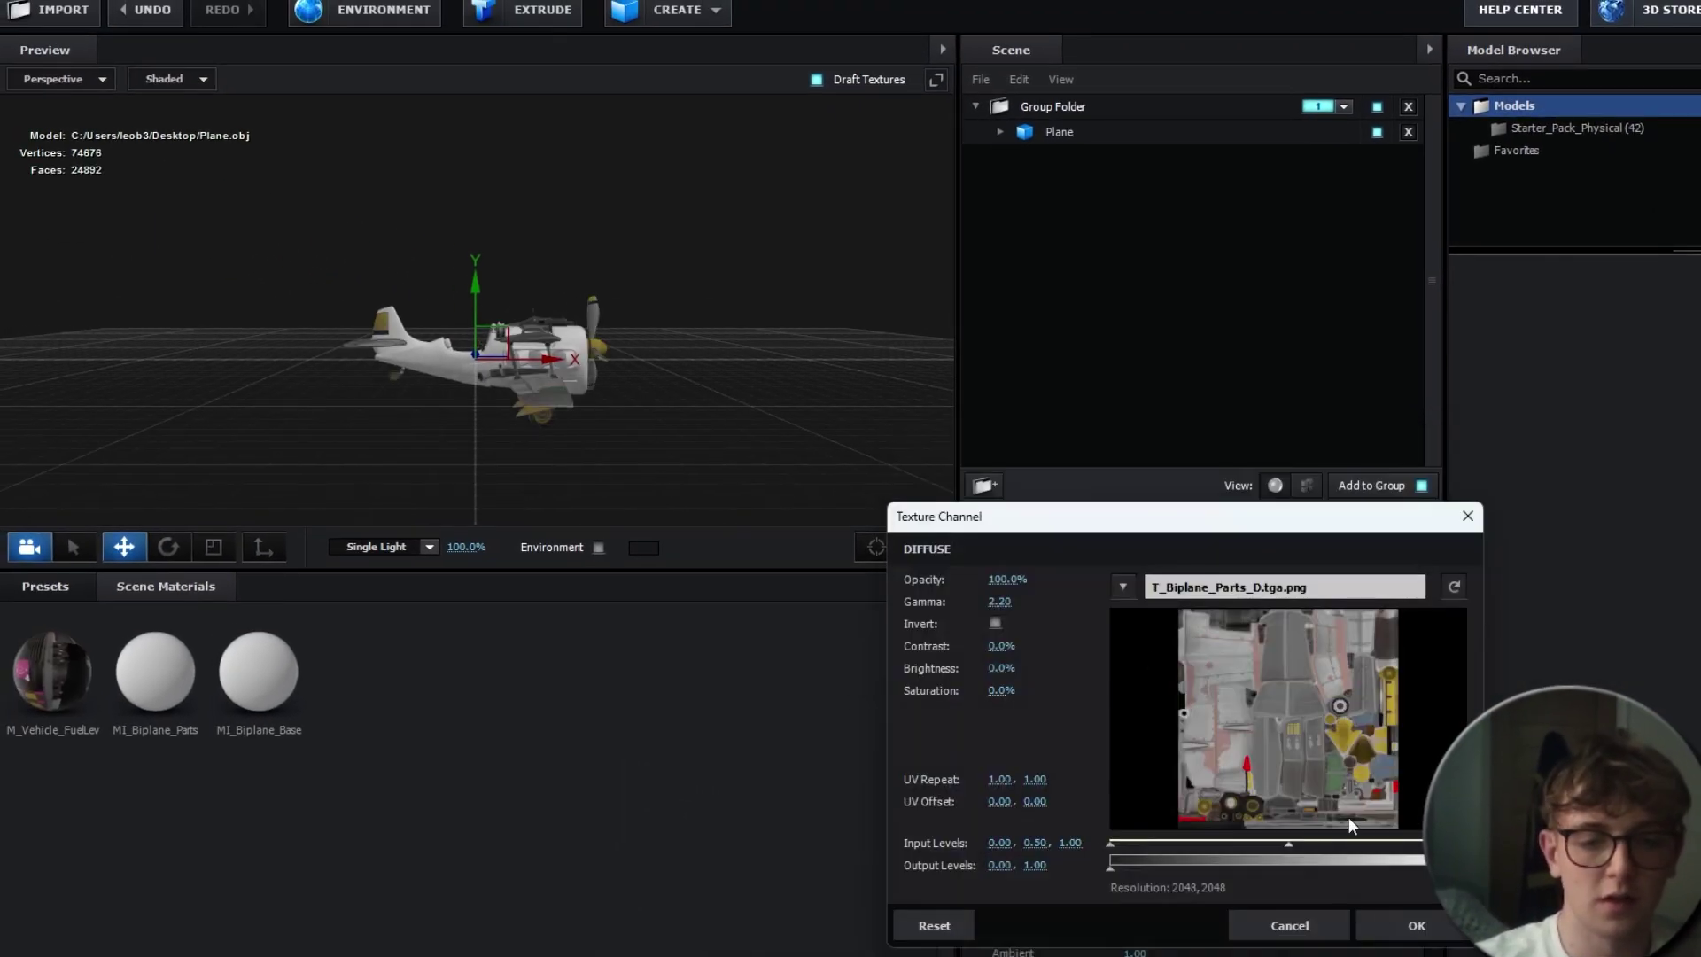
click(1269, 906)
Set MI_Biplane_Base's diffuse to T_Biplane_Base_D and rotate the plane to face forward
click(969, 682)
click(1227, 586)
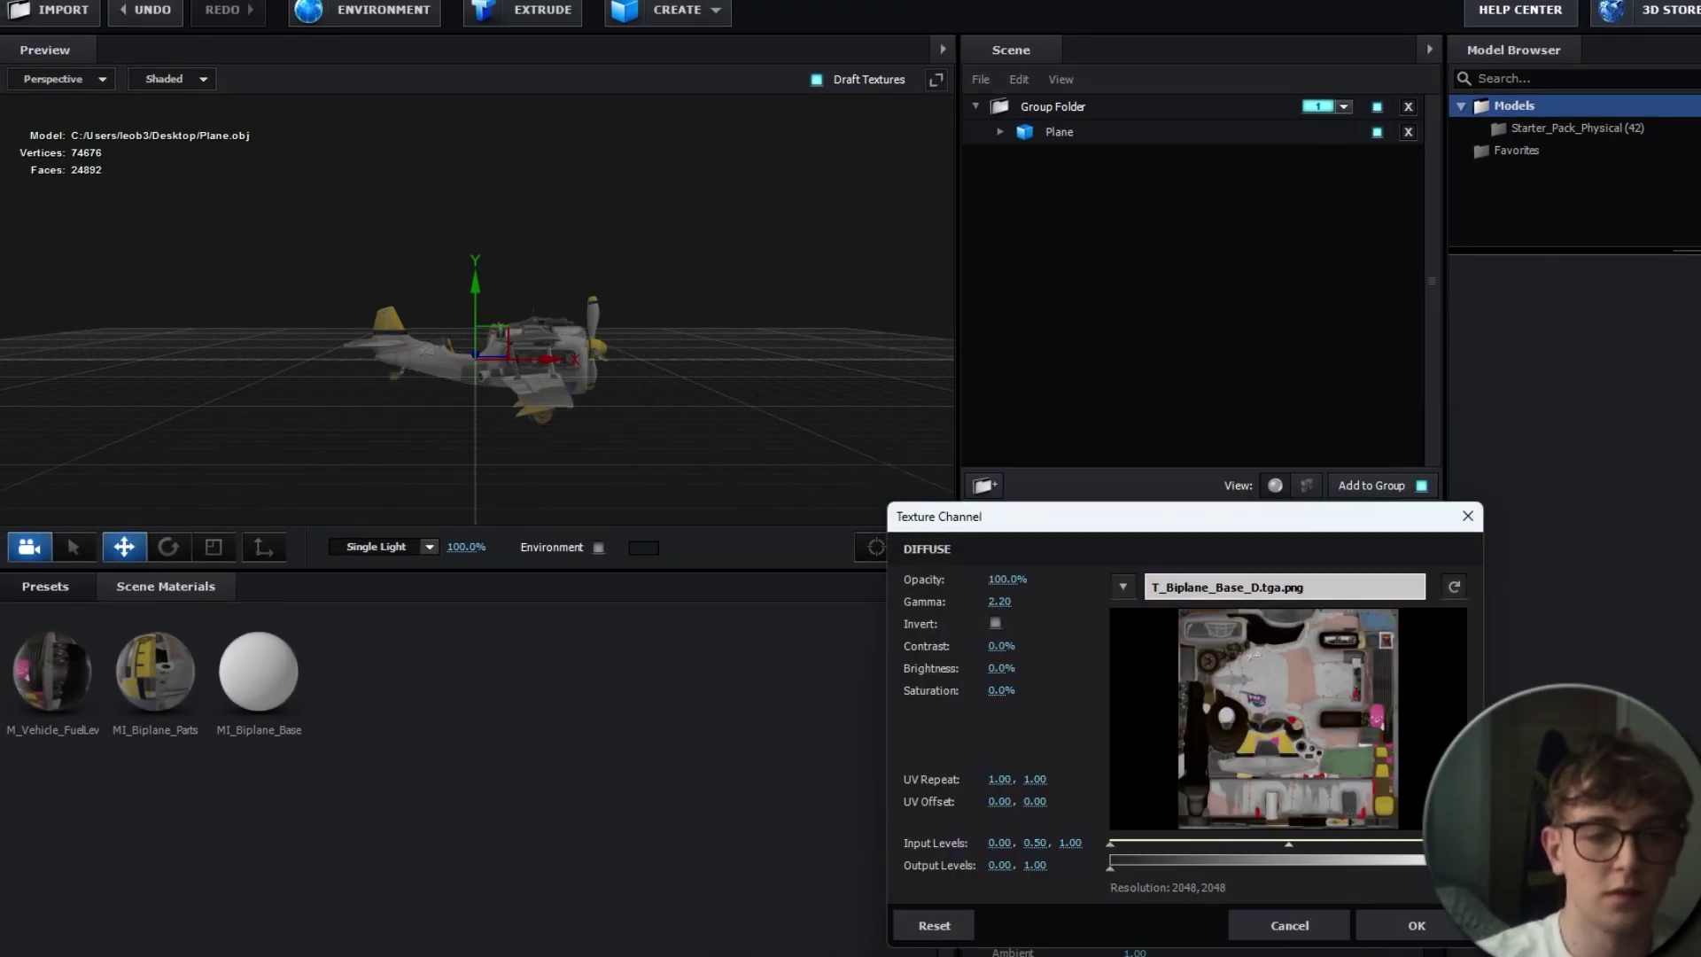
click(1415, 926)
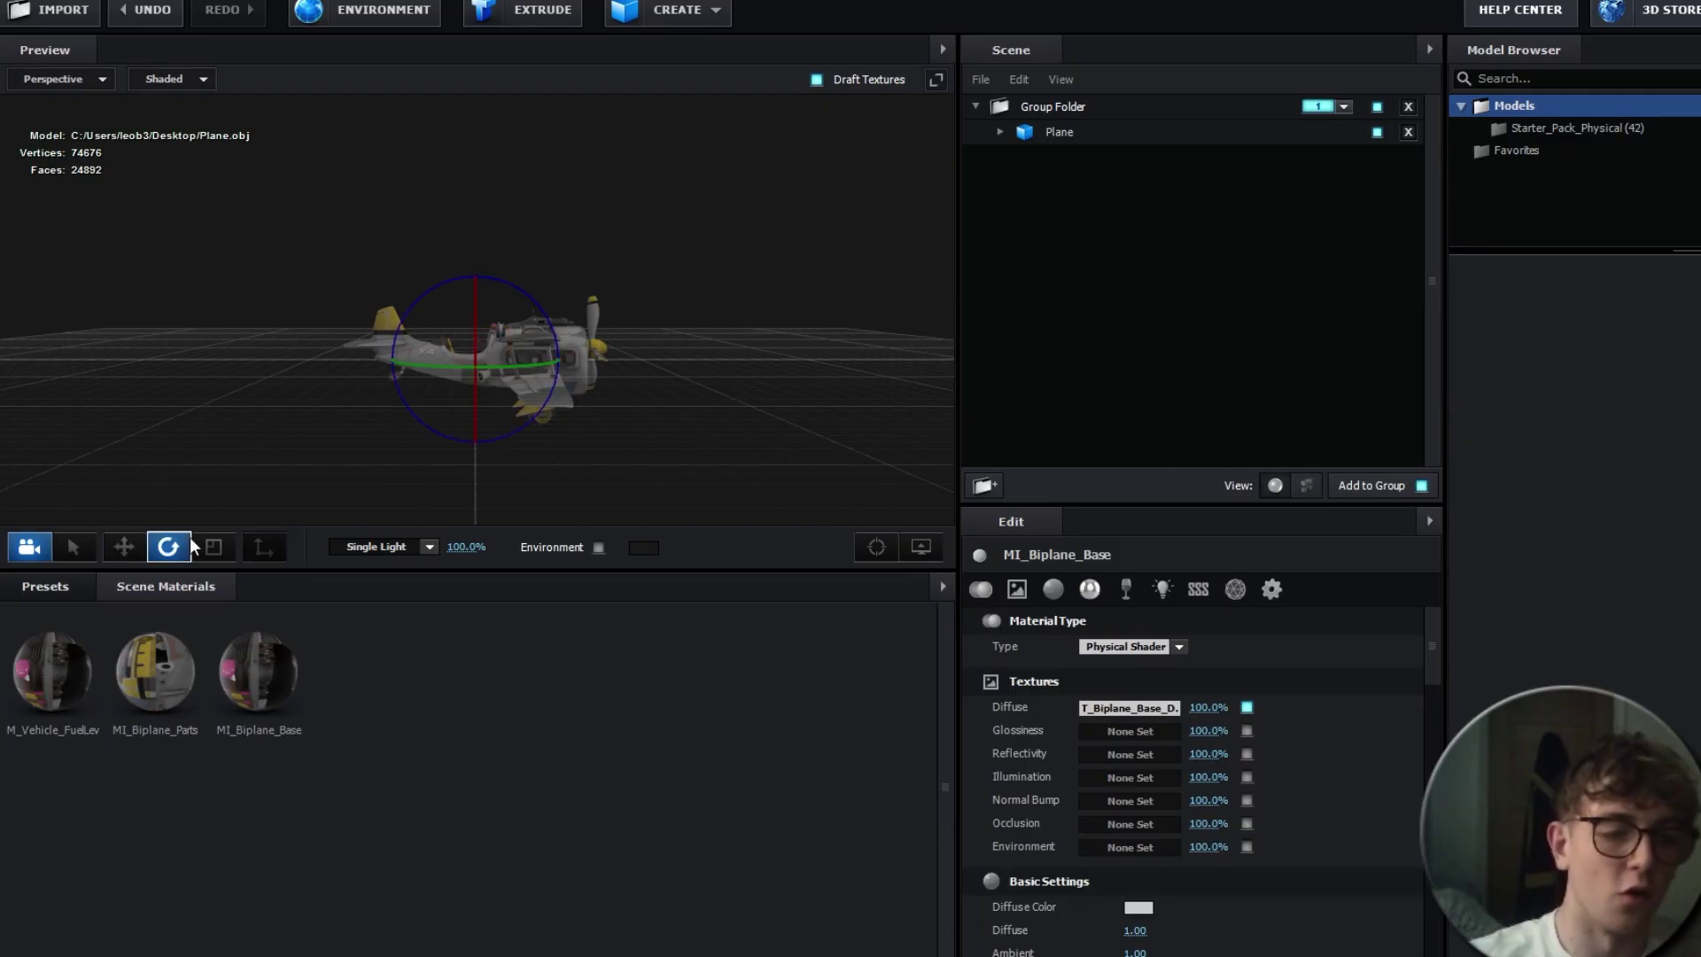
drag(443, 370, 399, 368)
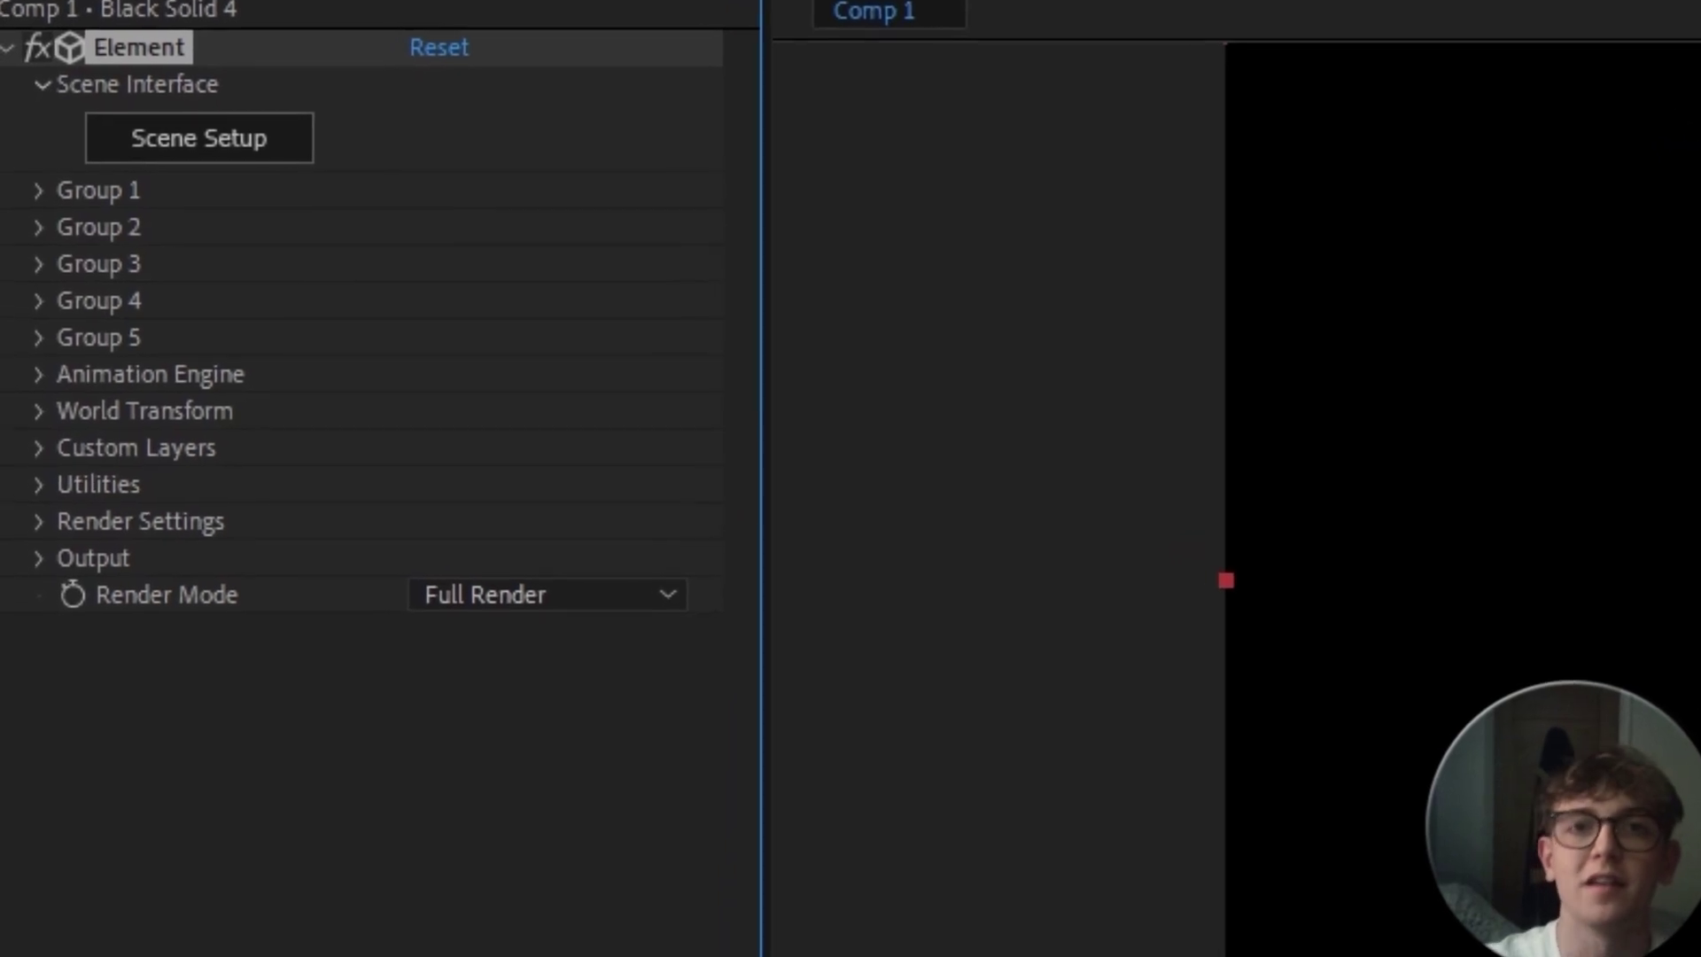
Tick Enable Multi-Object under Group 1 > Particle Look > Multi-Object in Effect Controls
click(39, 191)
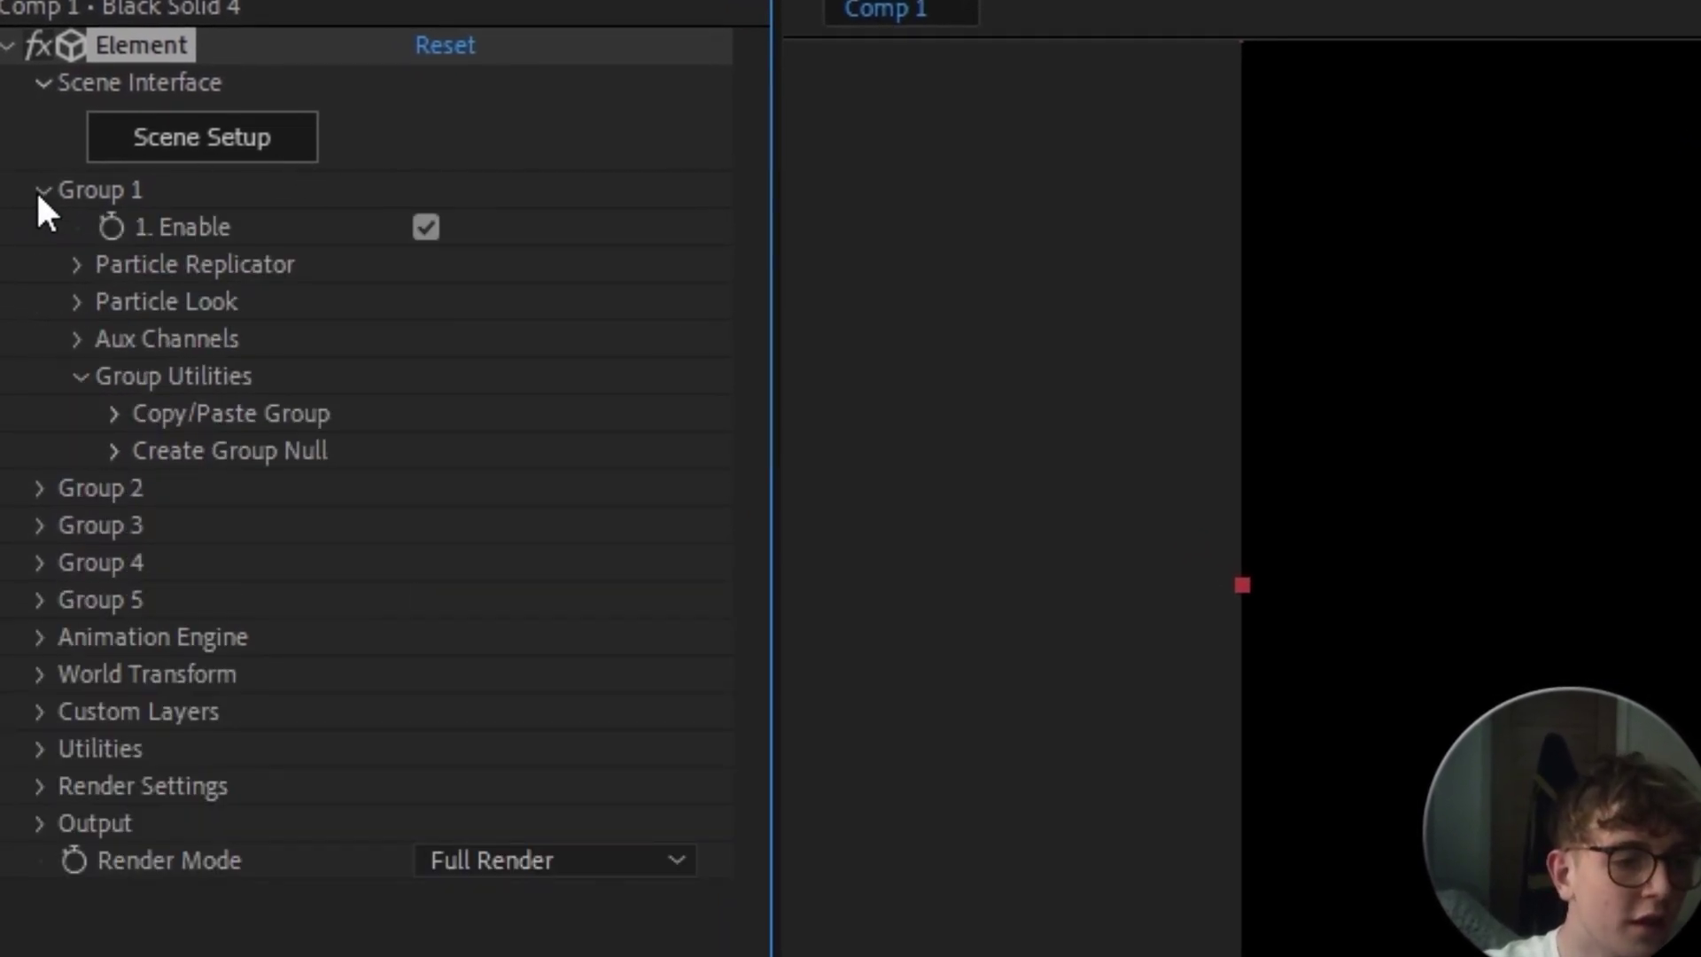
click(70, 301)
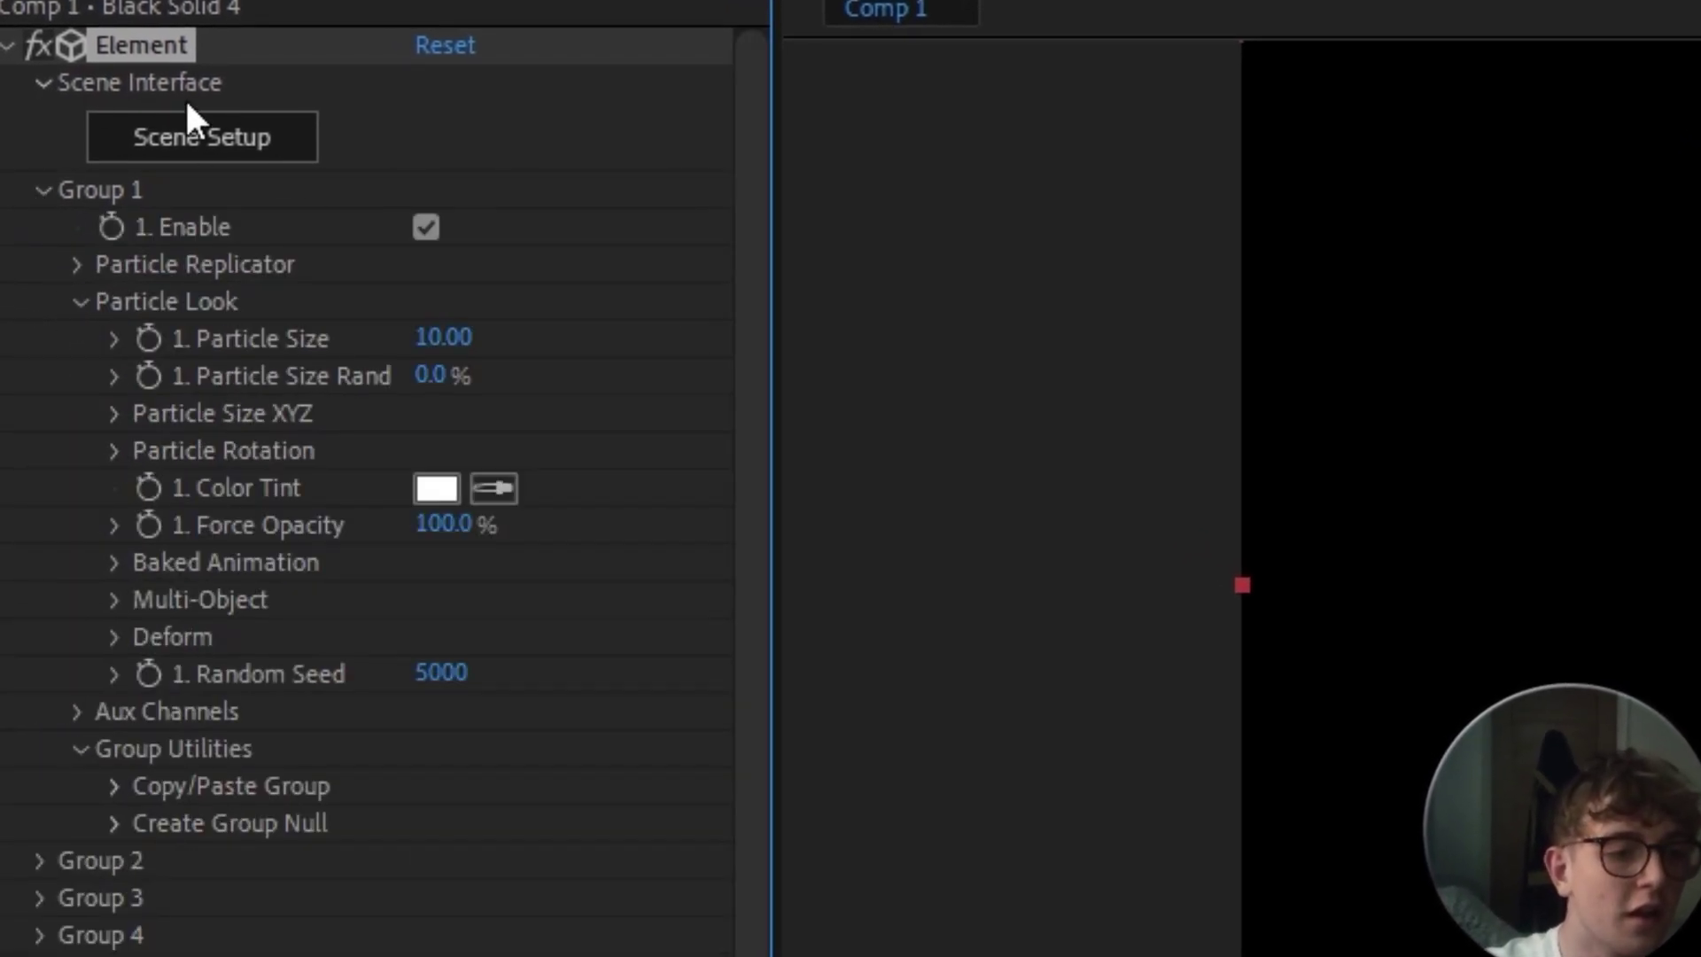
scroll(204, 354, down, 1)
click(104, 540)
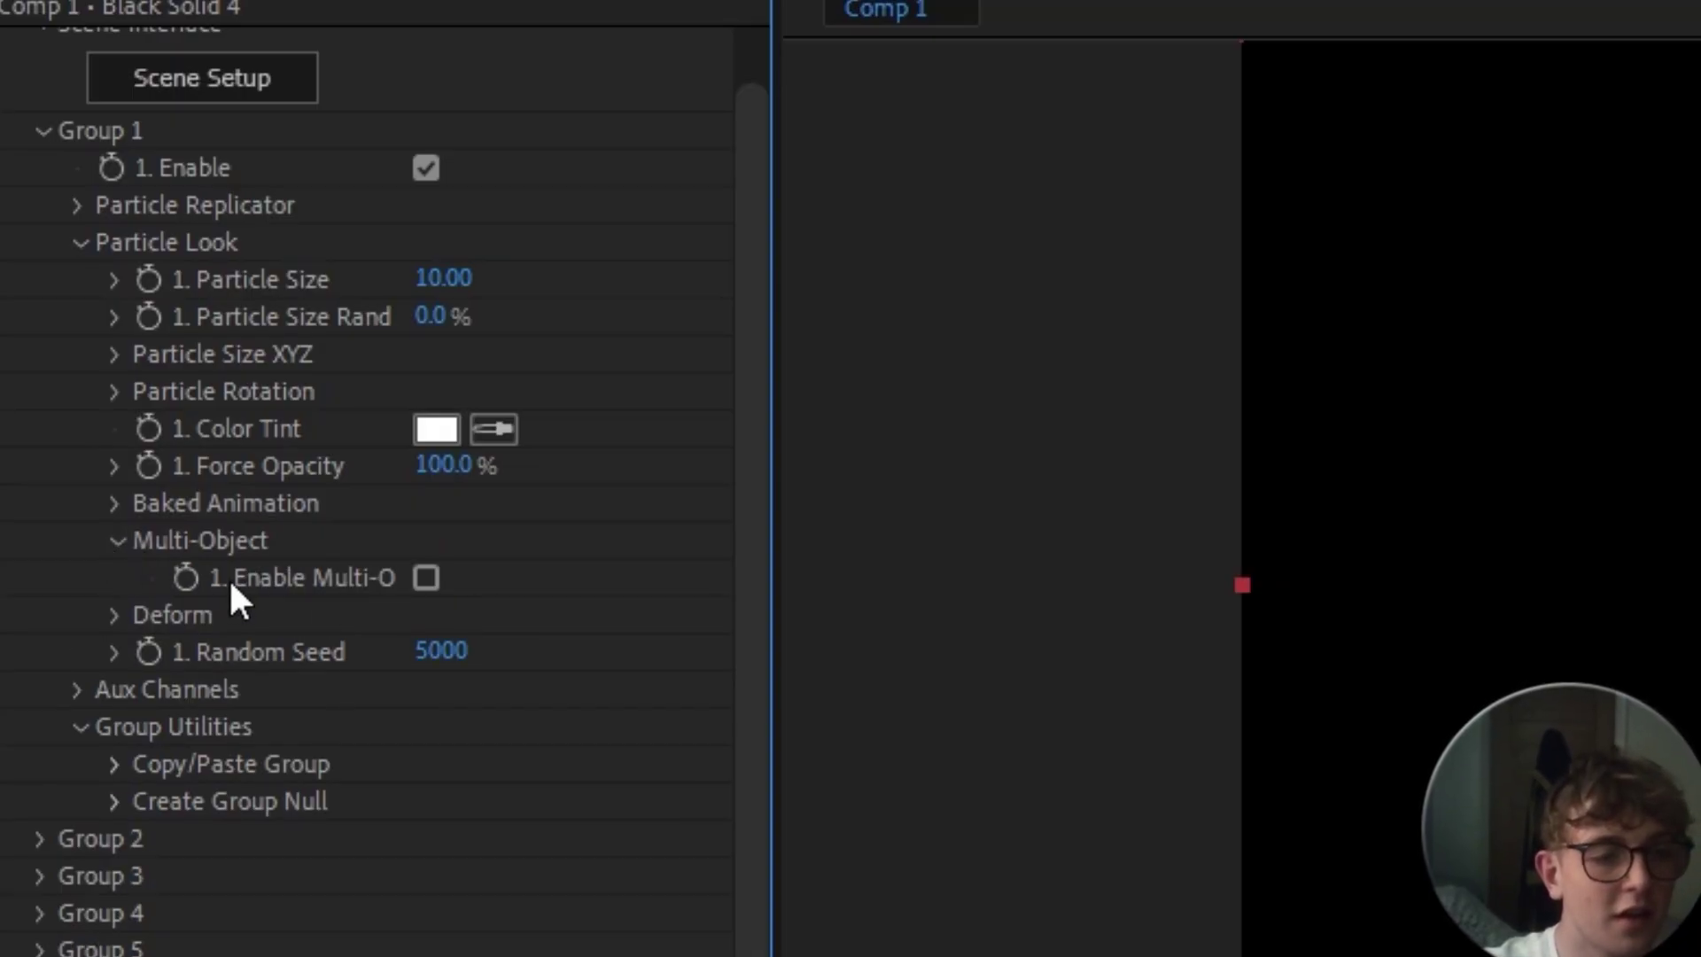
click(425, 579)
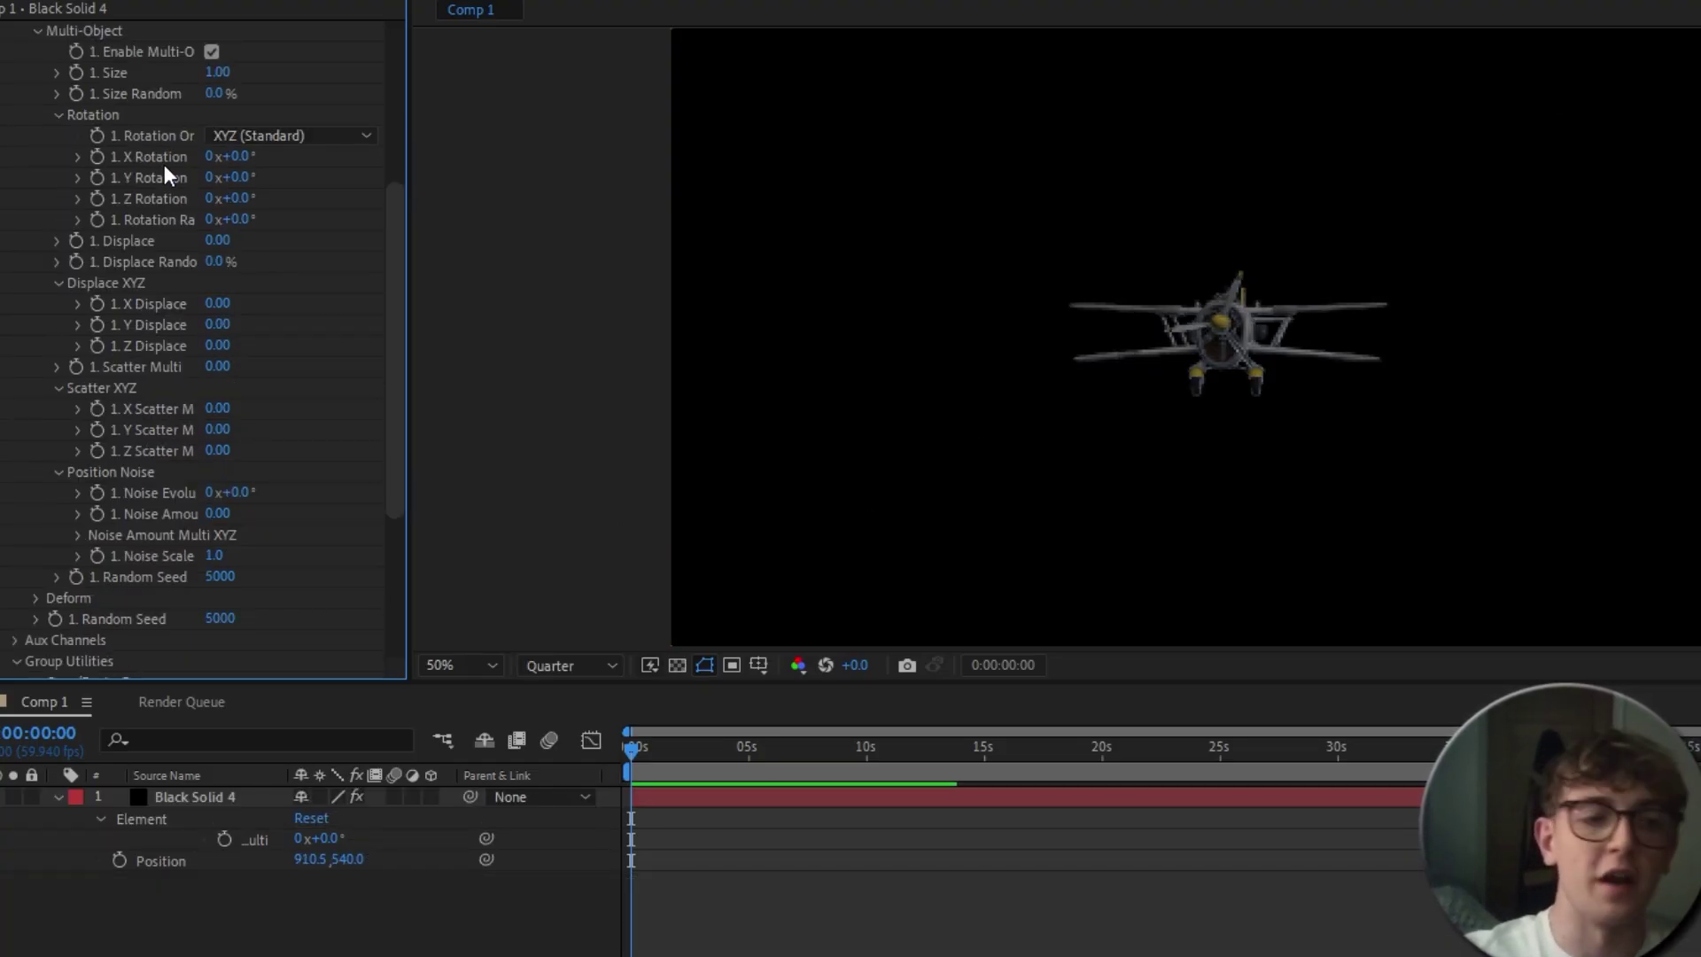
Rotate Group 1's Multi-Object to X 271° and Y 190°, tilting the biplane
drag(228, 158, 588, 182)
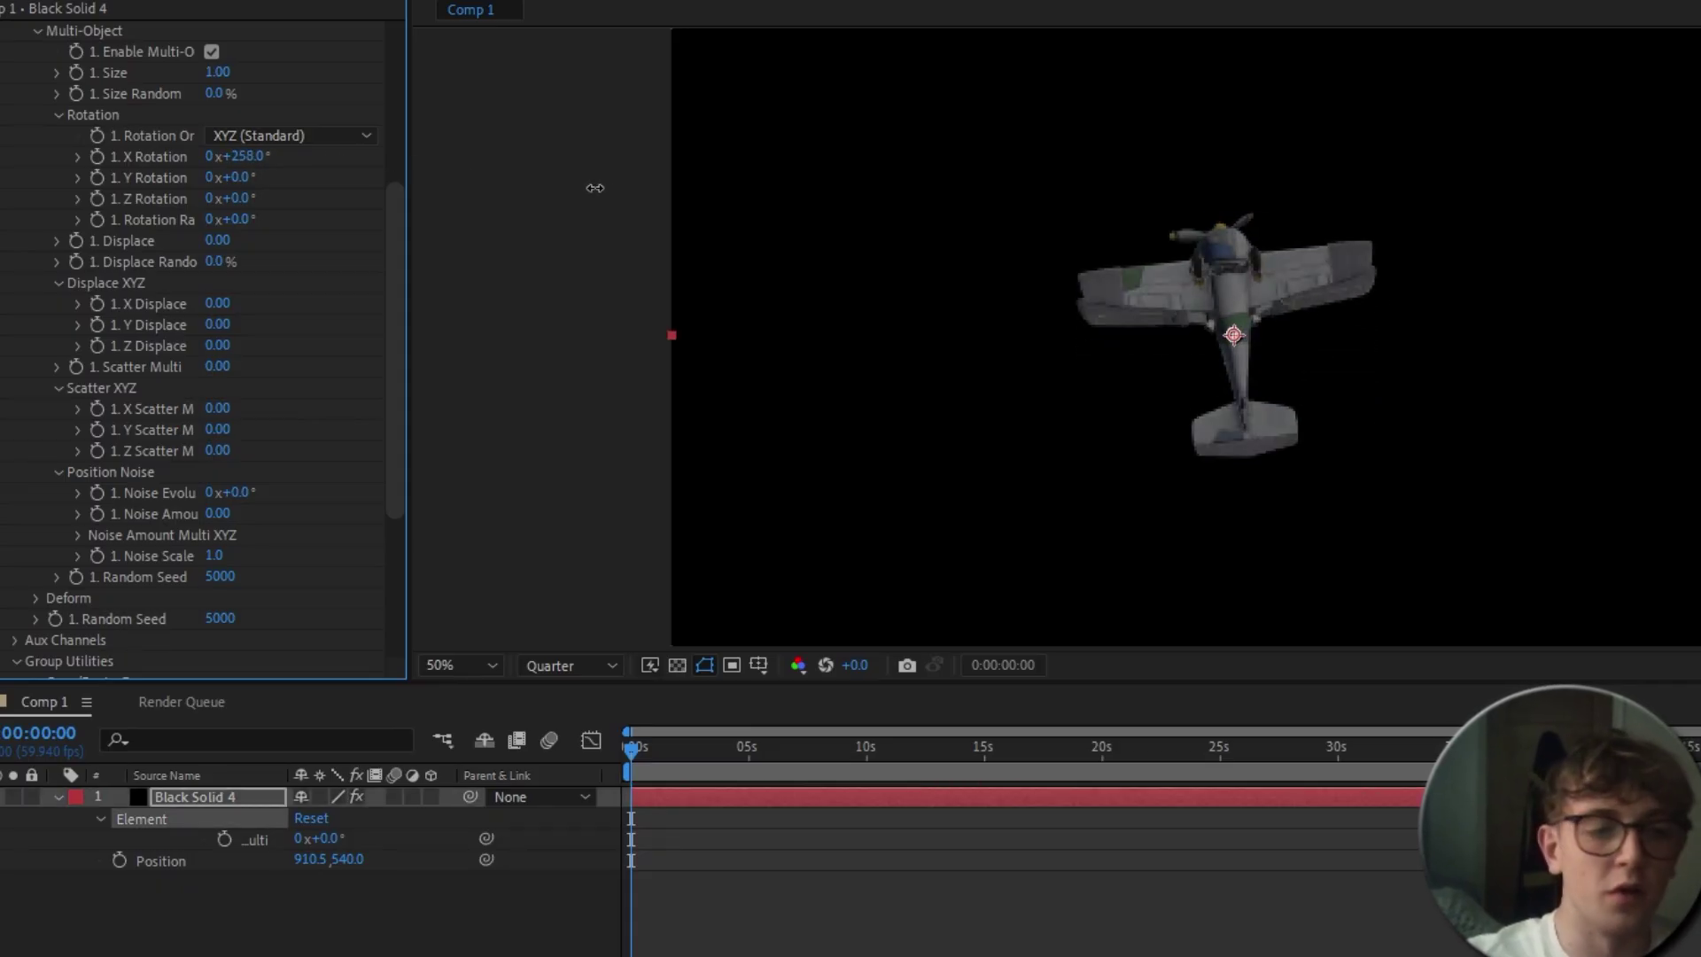
drag(234, 177, 464, 198)
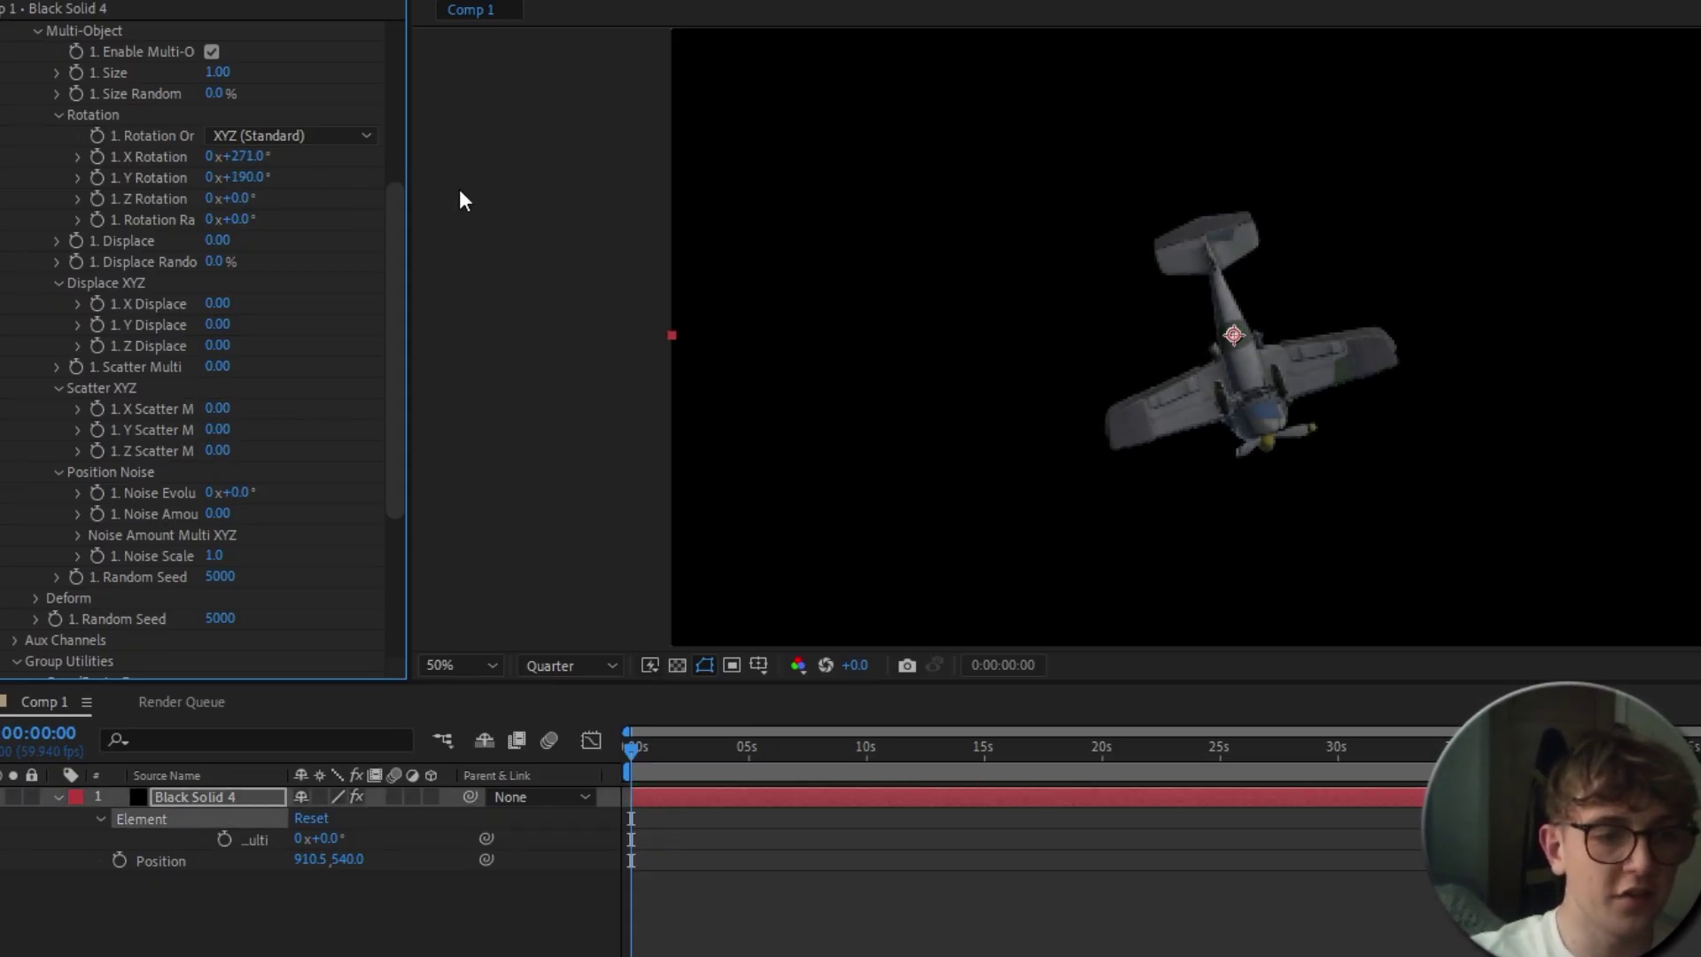